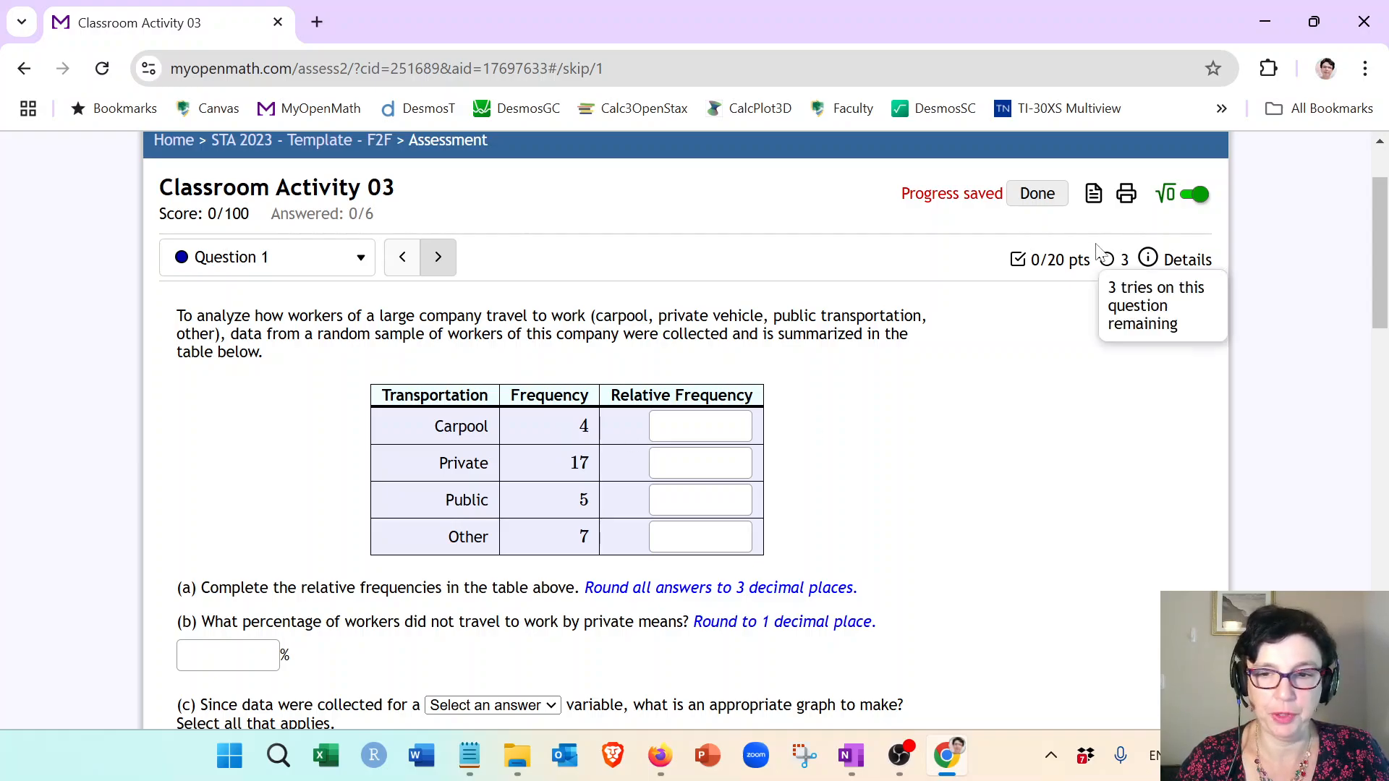
# Step: Open the Desmos Graphing Calculator resource in a sidebar and move and resize its window beside the question
pyautogui.click(1165, 194)
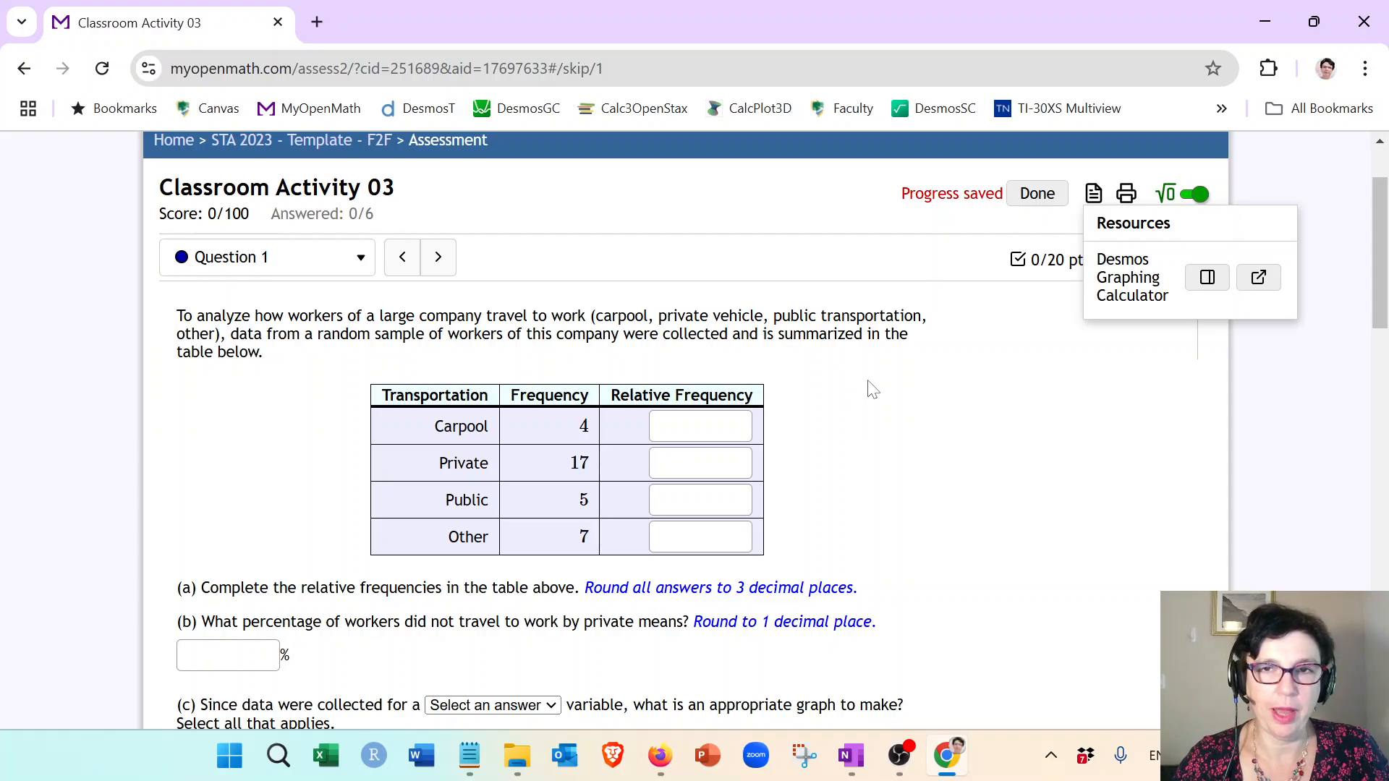
pyautogui.click(1207, 278)
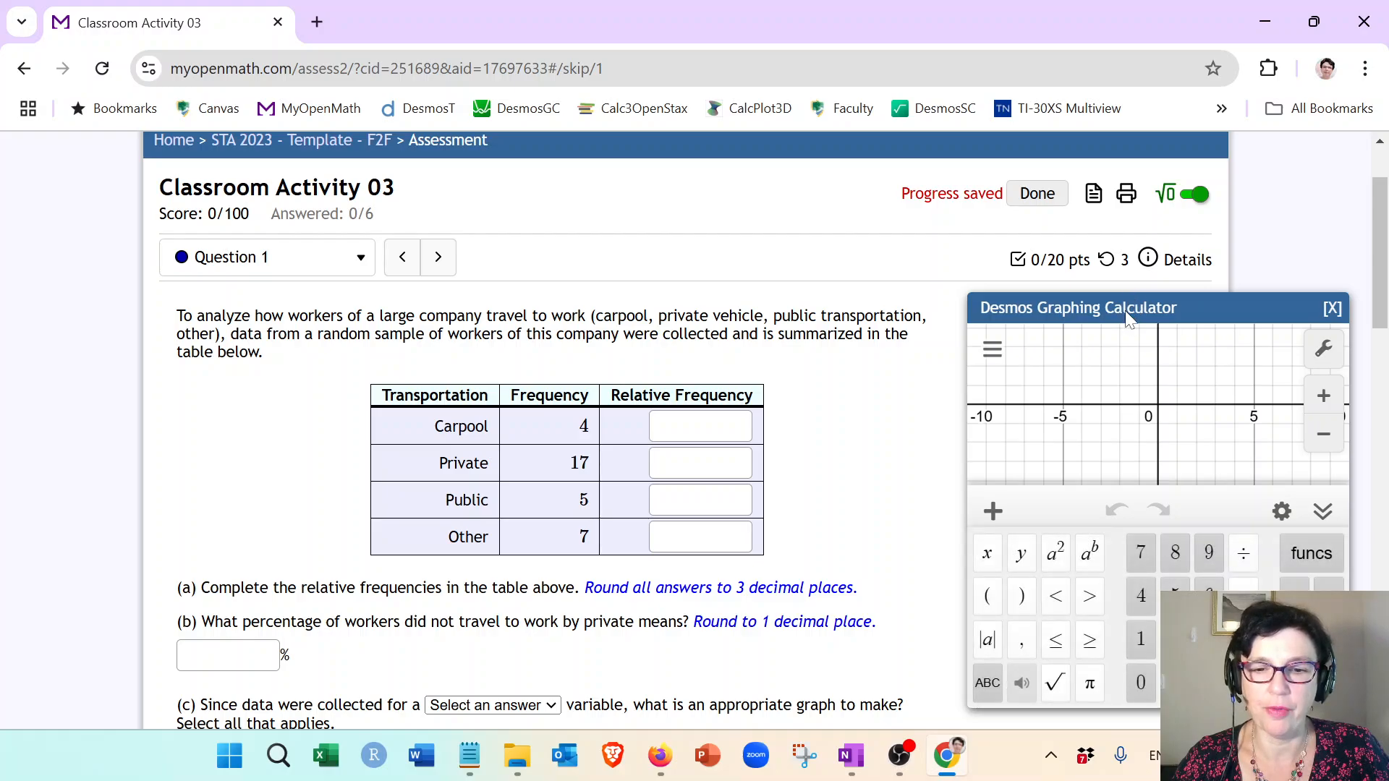
pyautogui.moveTo(1129, 309); pyautogui.dragTo(706, 188)
pyautogui.moveTo(935, 557); pyautogui.dragTo(1270, 626)
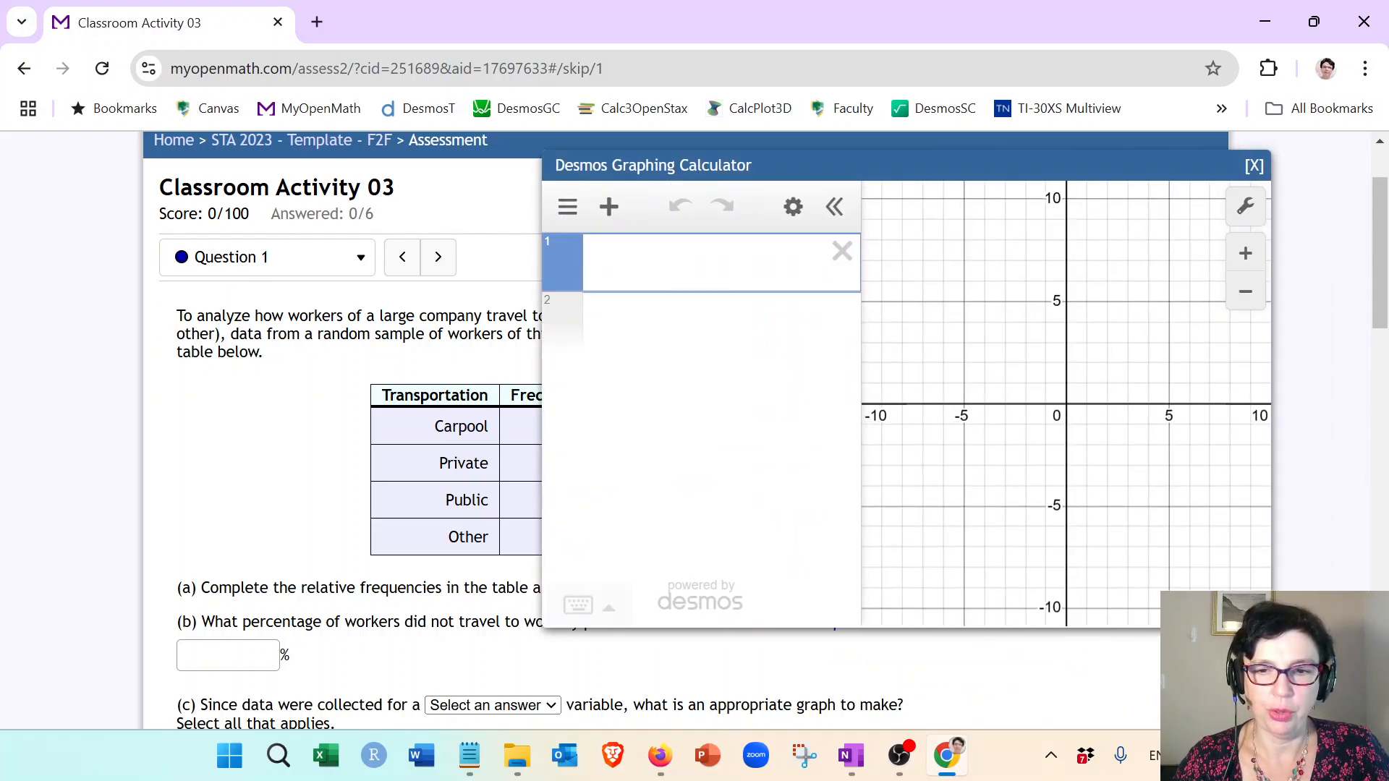
pyautogui.moveTo(818, 181); pyautogui.dragTo(1104, 234)
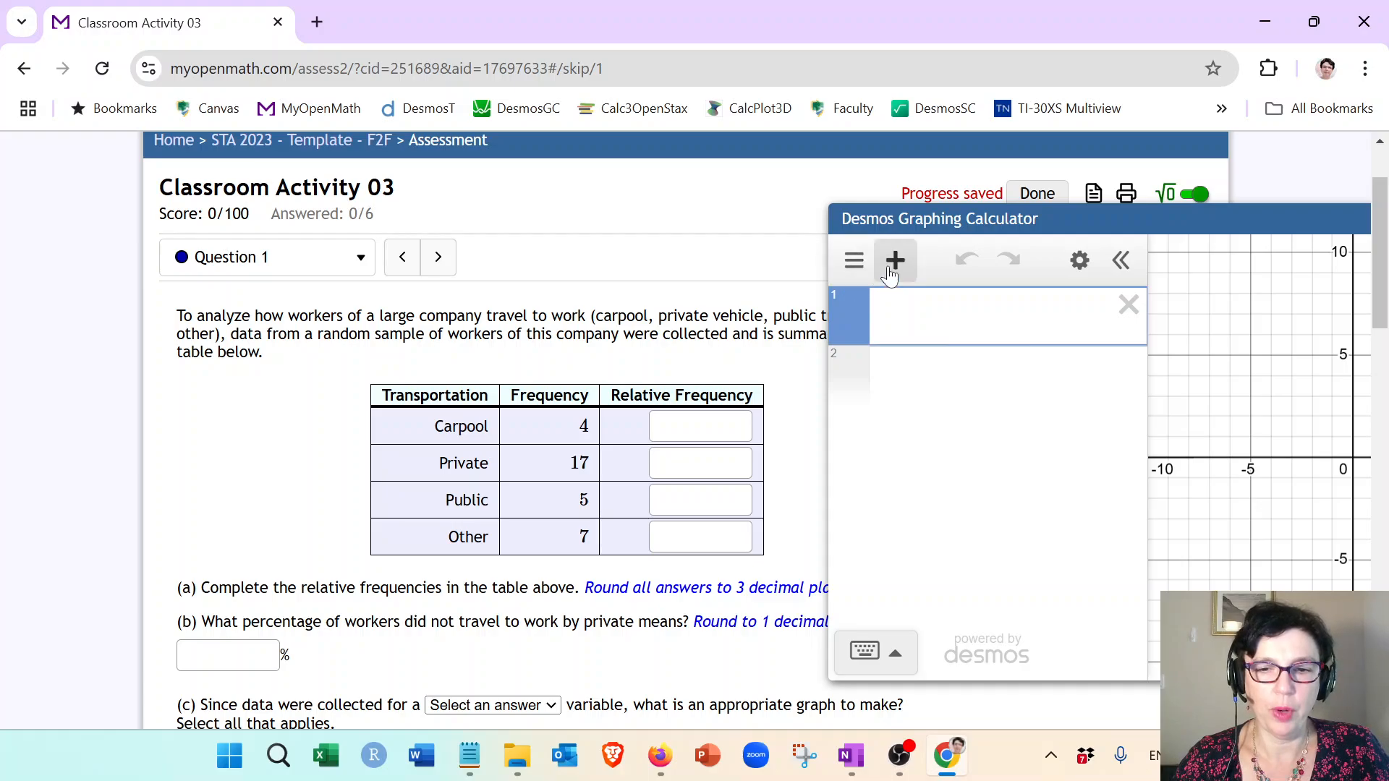
# Step: Insert a table in Desmos and enter the frequencies 4, 17, 5 and 7 in its first column
pyautogui.click(891, 274)
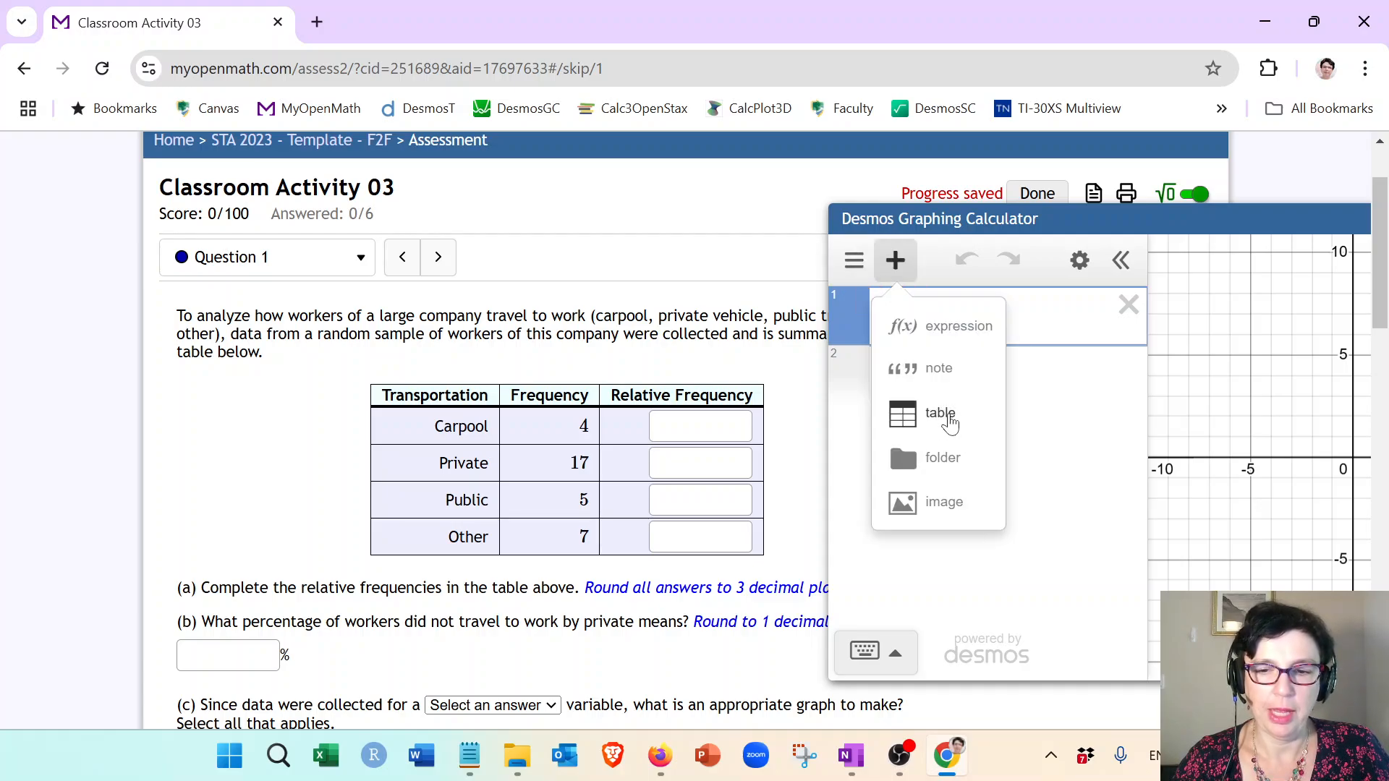
pyautogui.click(946, 419)
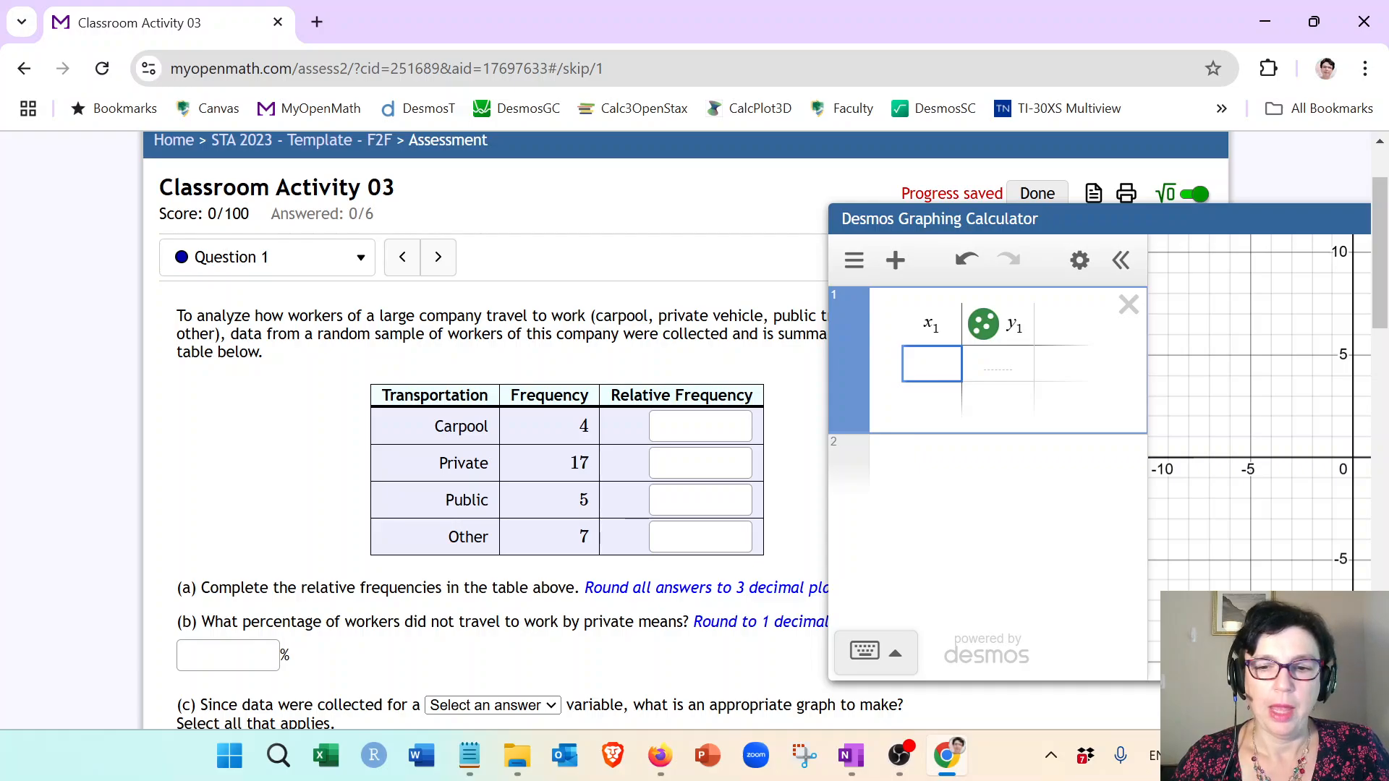
pyautogui.write('4')
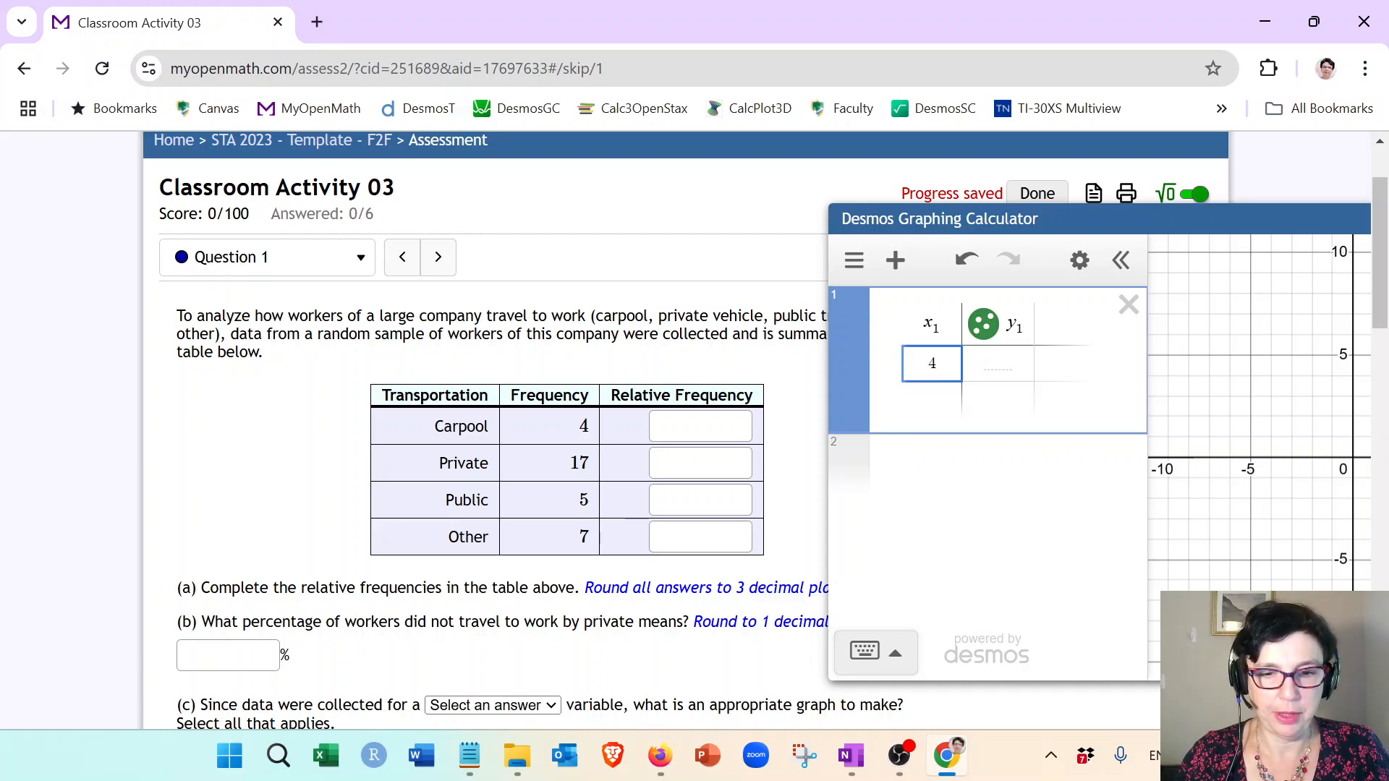
pyautogui.press('Return')
pyautogui.write('17')
pyautogui.press('Return')
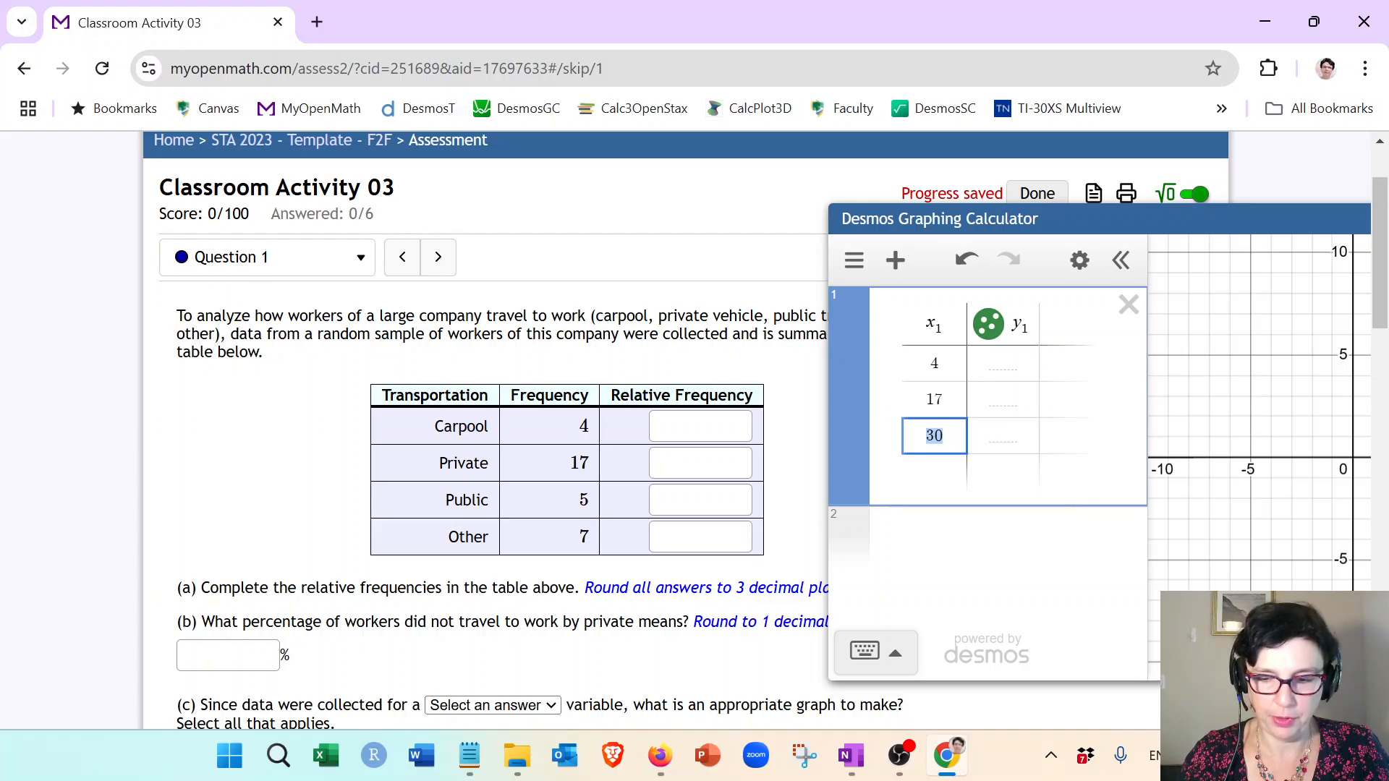
pyautogui.write('5')
pyautogui.press('Return')
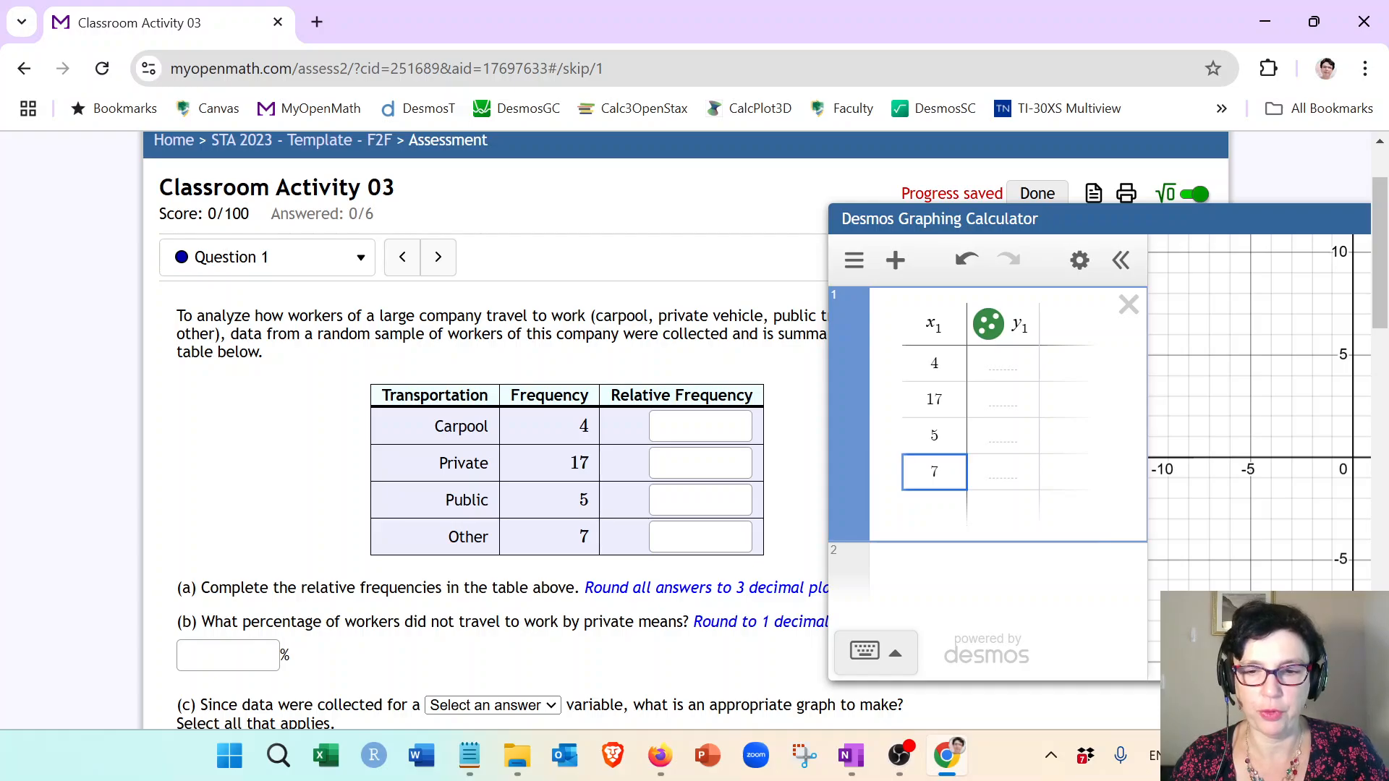
# Step: Rename the table's first column to F
pyautogui.press('Up')
pyautogui.press('Up')
pyautogui.press('Up')
pyautogui.press('Up')
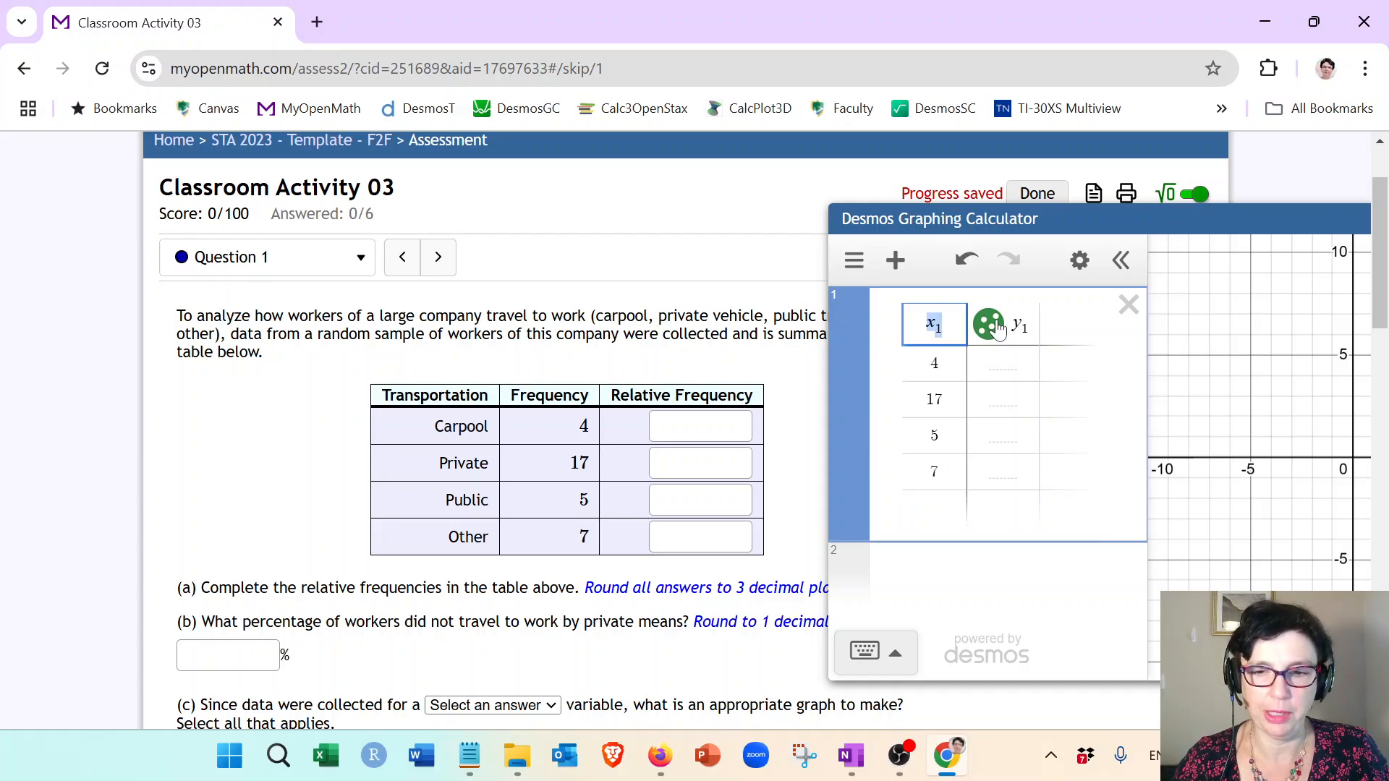
pyautogui.write('F')
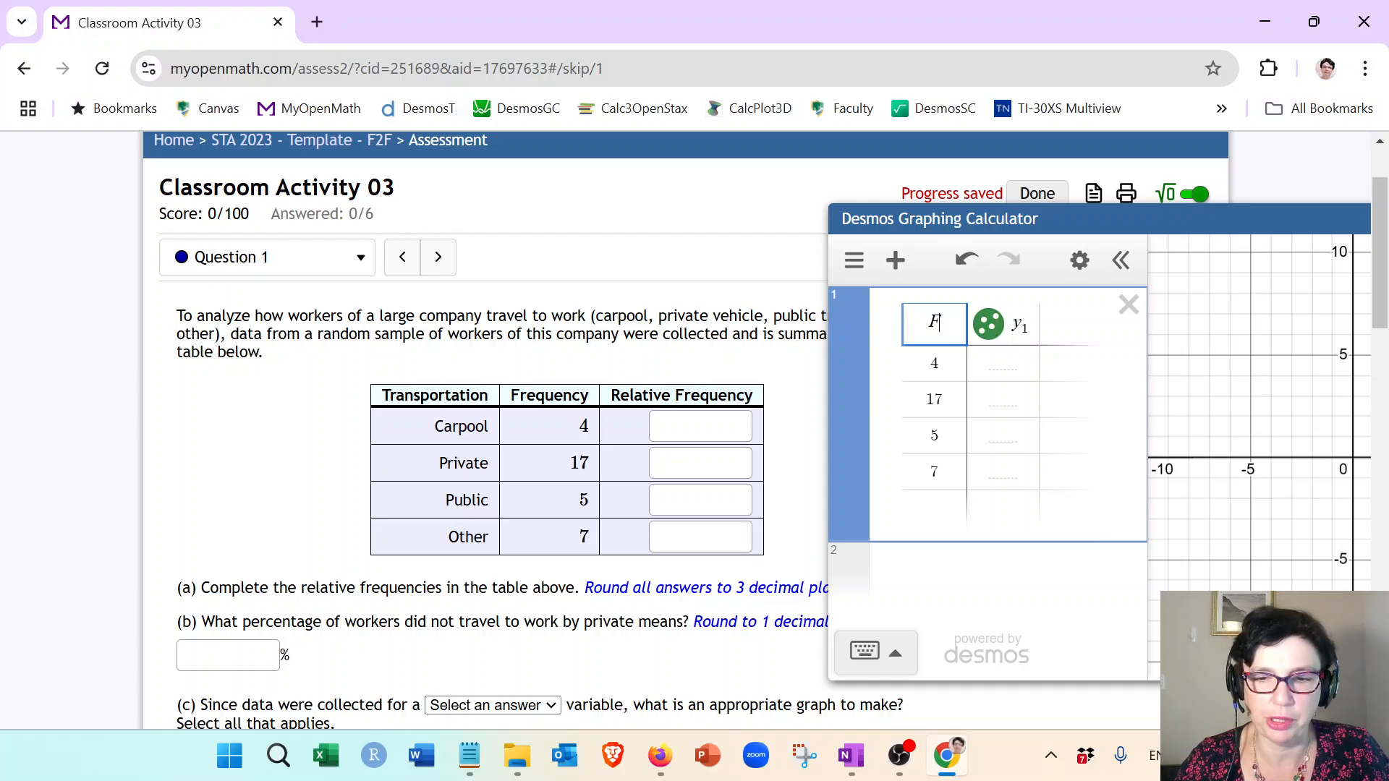
# Step: Turn off plotting for the second column and define it as F divided by total(F)
pyautogui.click(991, 334)
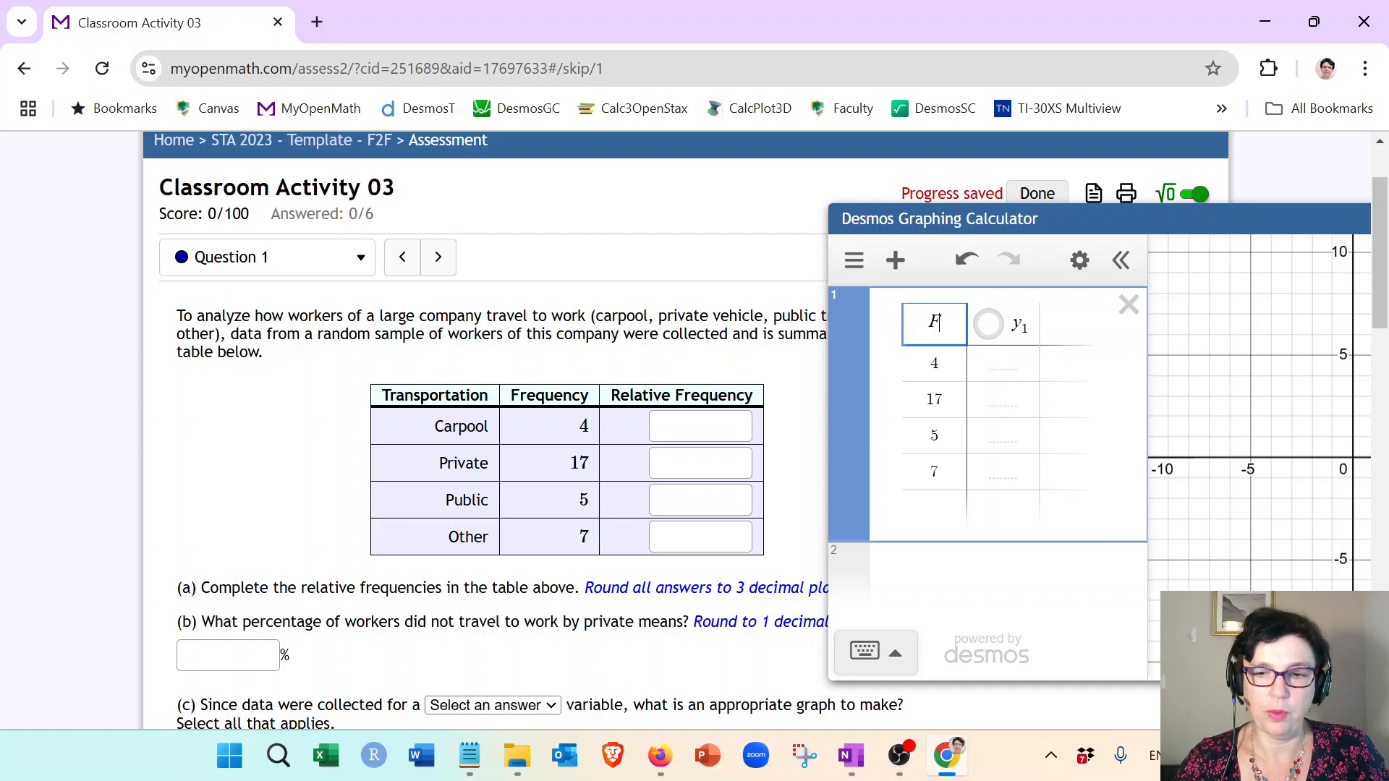
pyautogui.click(1026, 328)
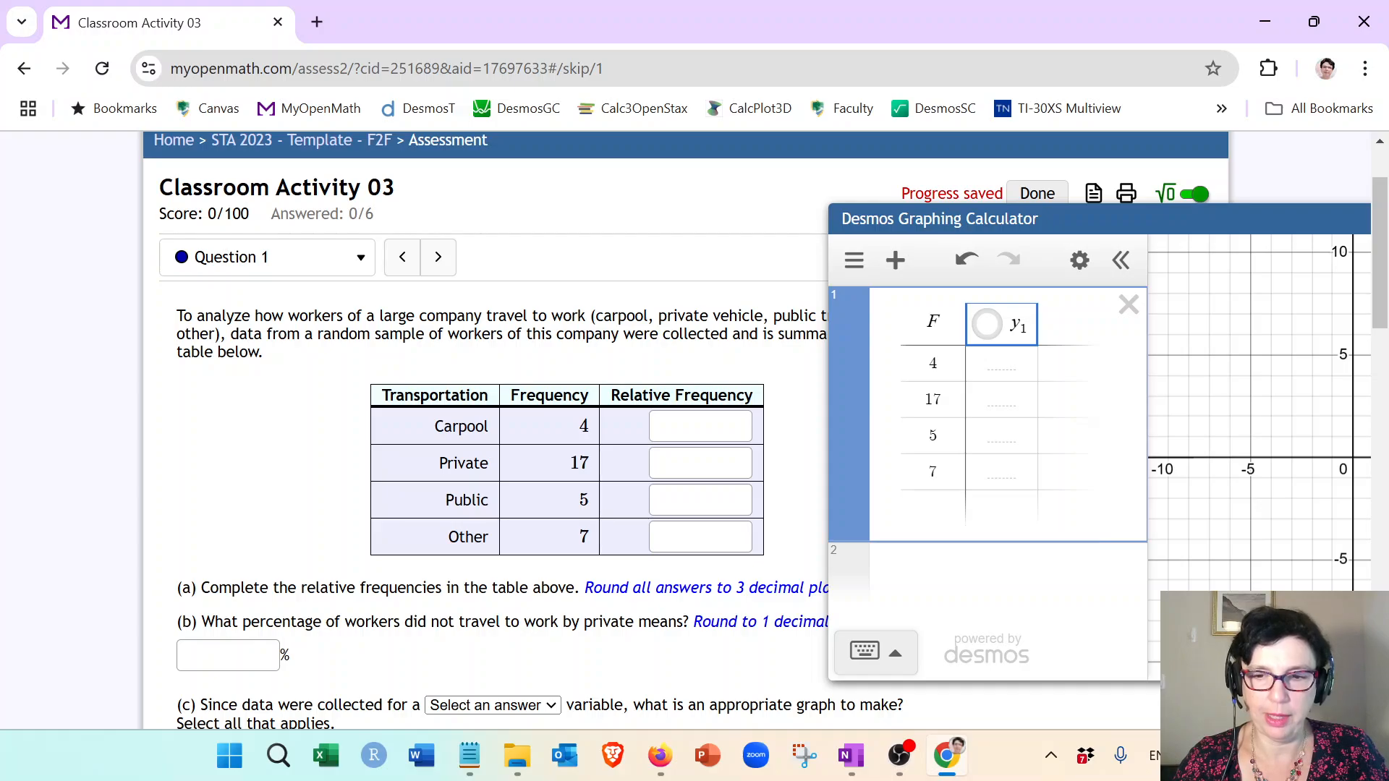
pyautogui.press('BackSpace')
pyautogui.press('BackSpace')
pyautogui.press('BackSpace')
pyautogui.write('F')
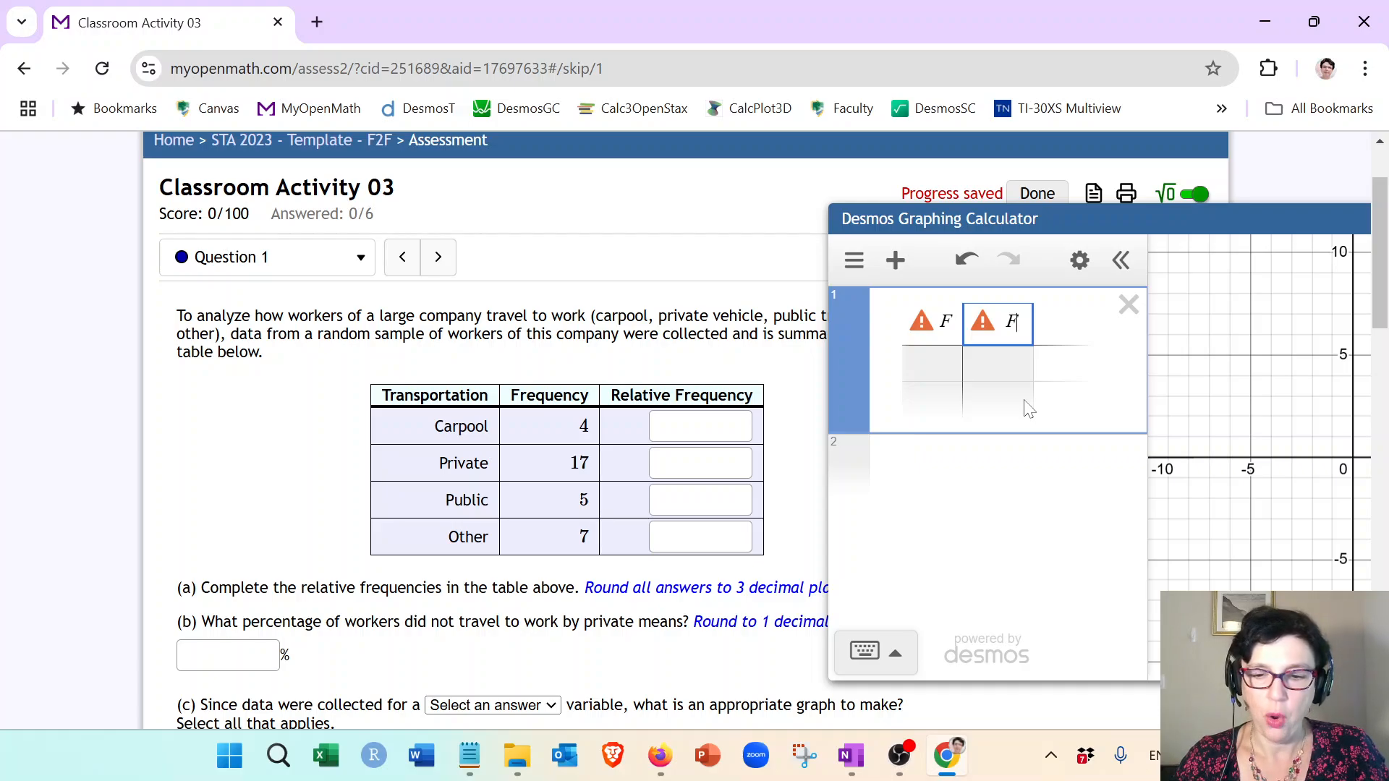
pyautogui.click(872, 652)
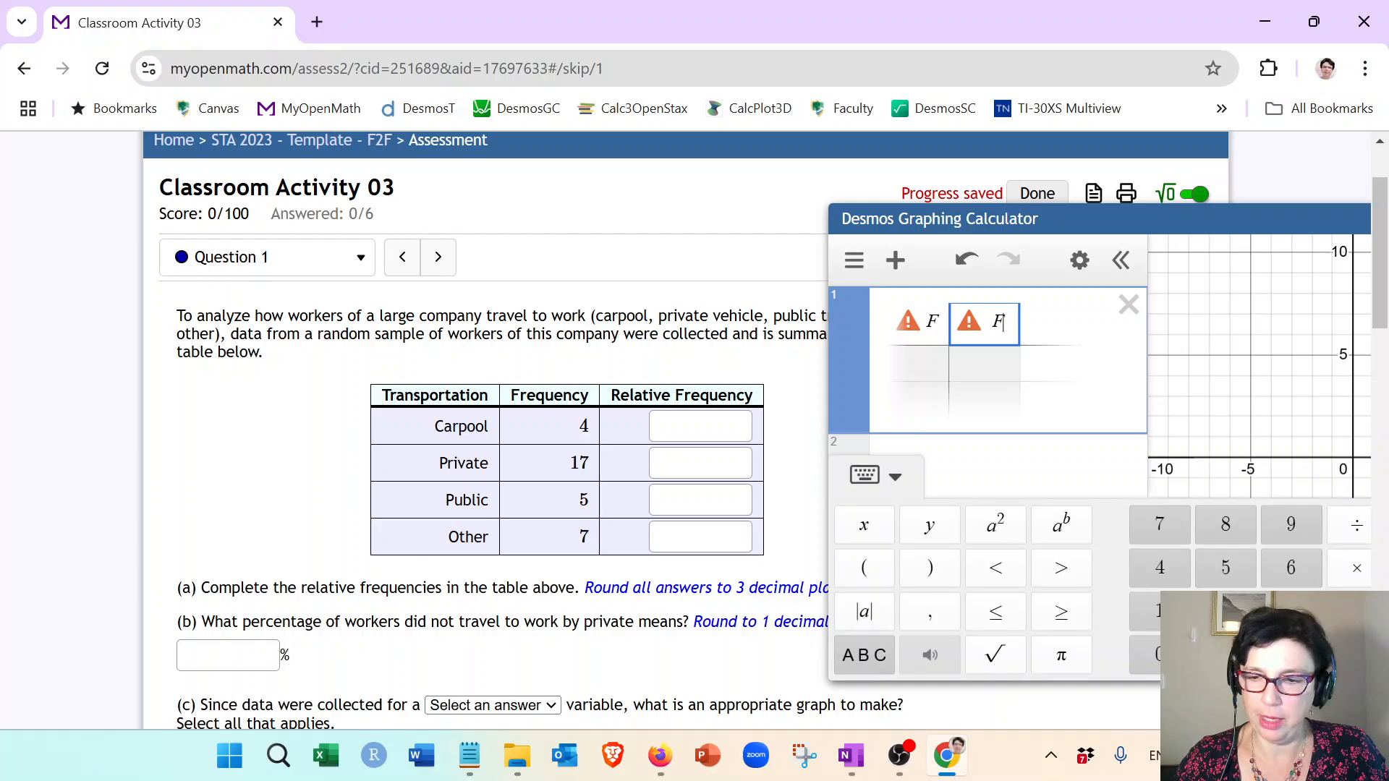
pyautogui.click(1355, 534)
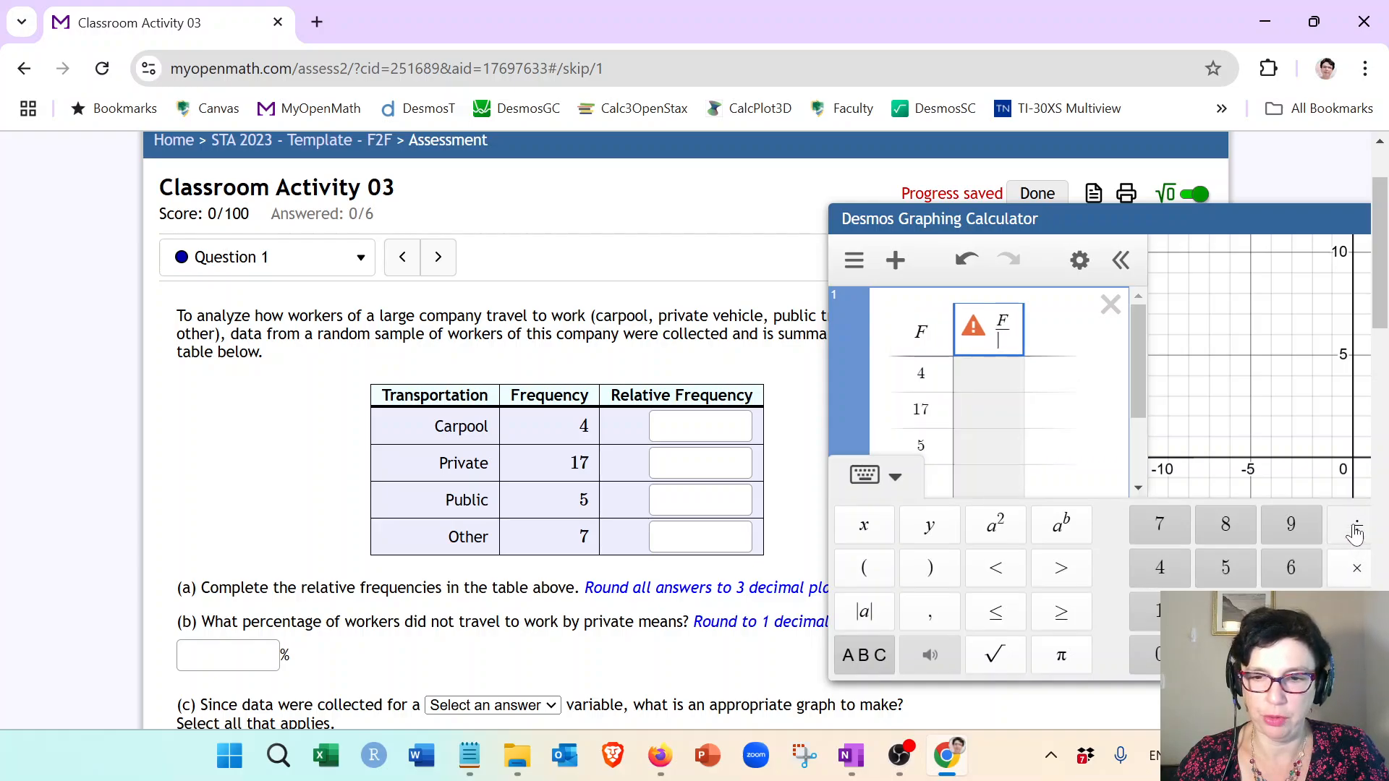
pyautogui.click(868, 476)
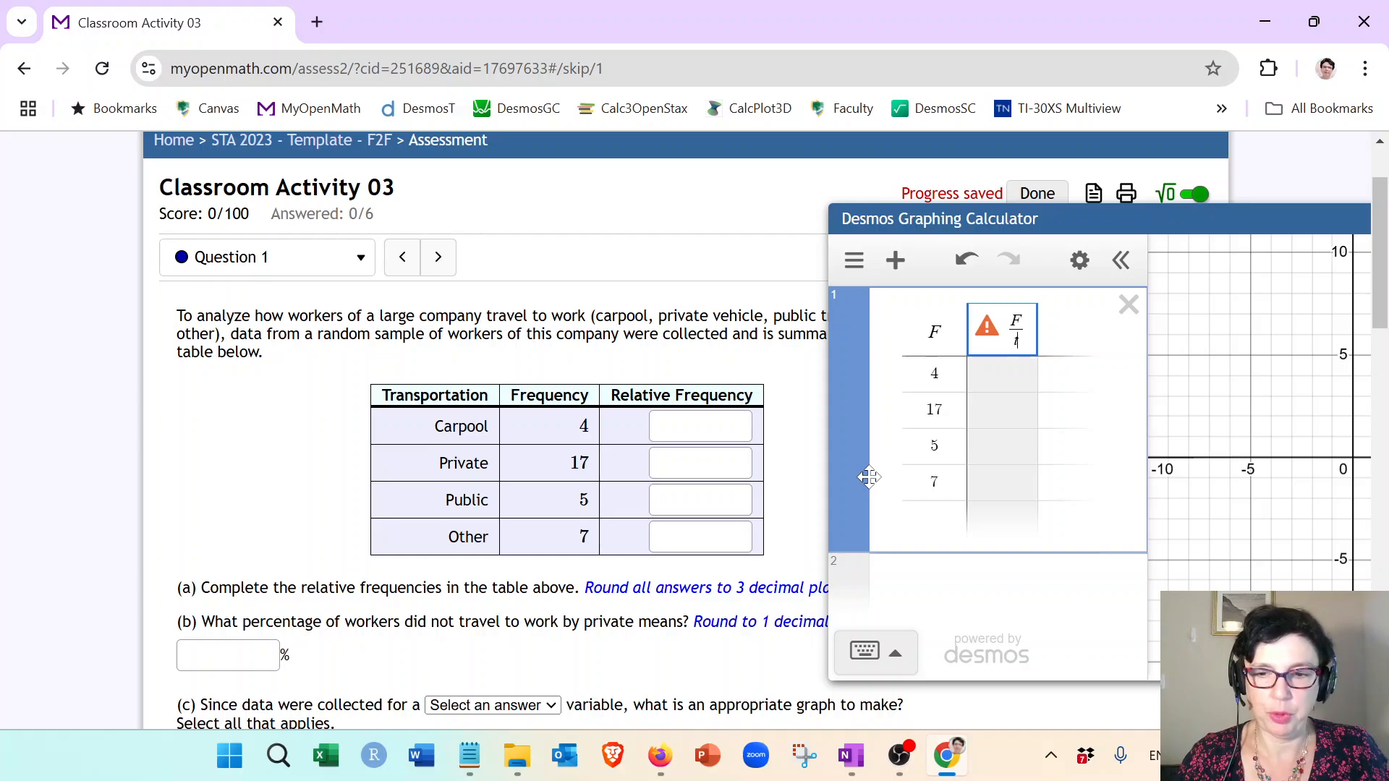
pyautogui.write('total(F')
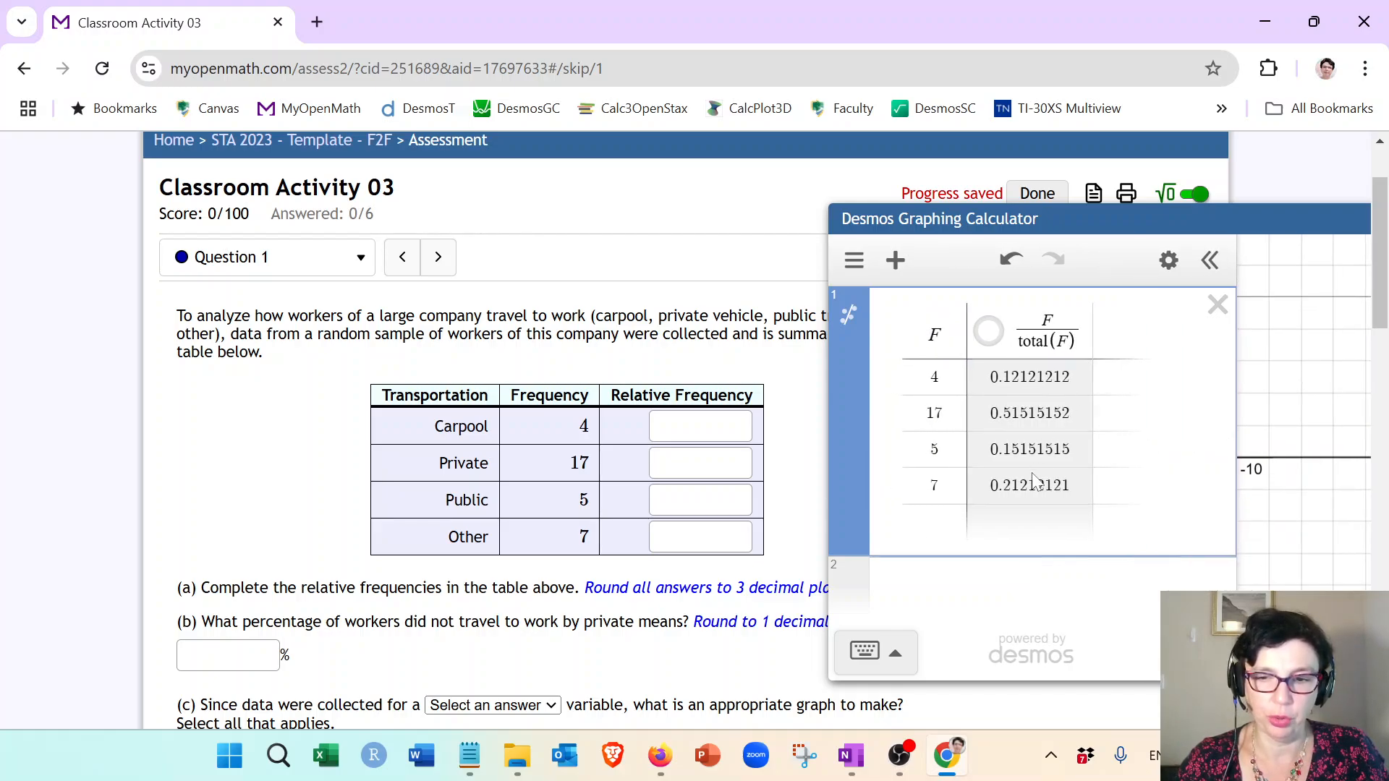
# Step: Evaluate total(F) and 4/33 in new expression lines, then delete those expressions
pyautogui.click(970, 590)
pyautogui.write('total(F')
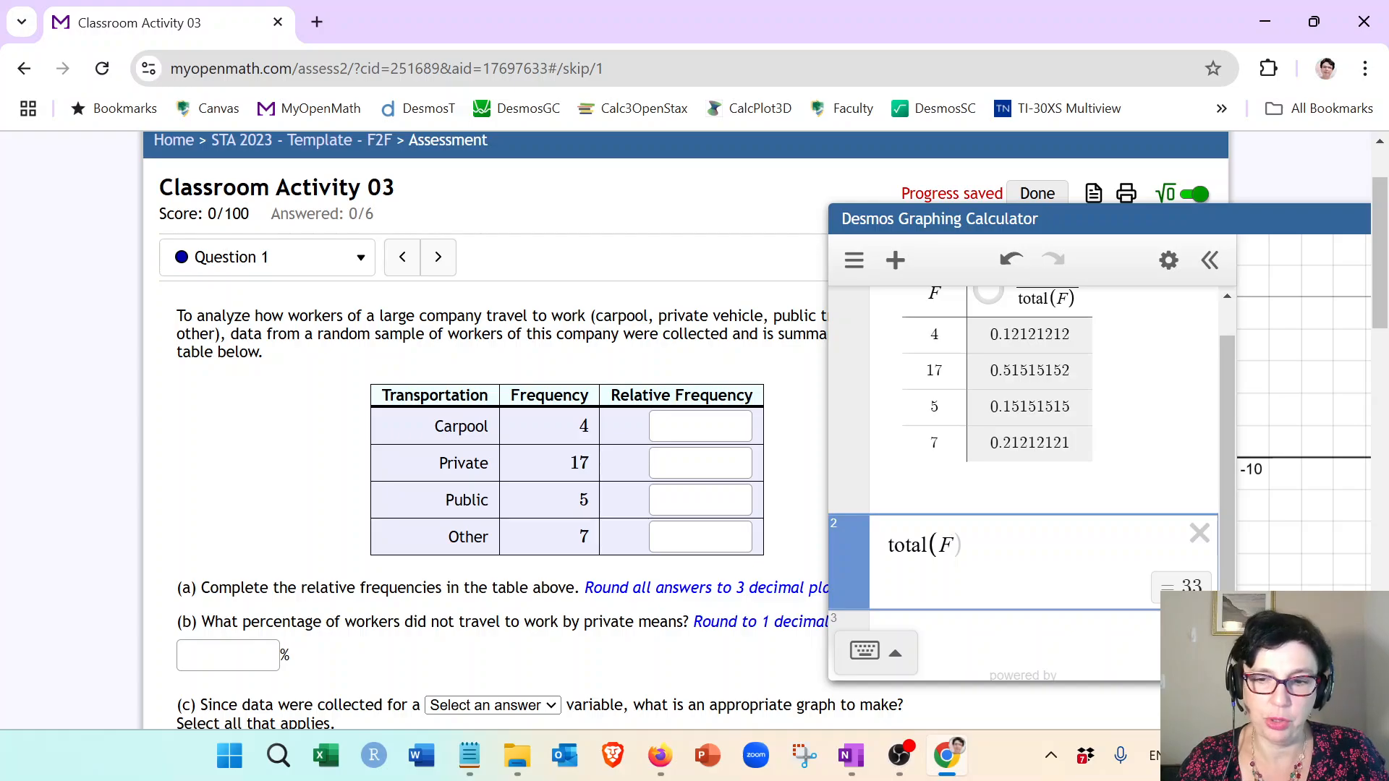
pyautogui.click(986, 621)
pyautogui.write('4/33')
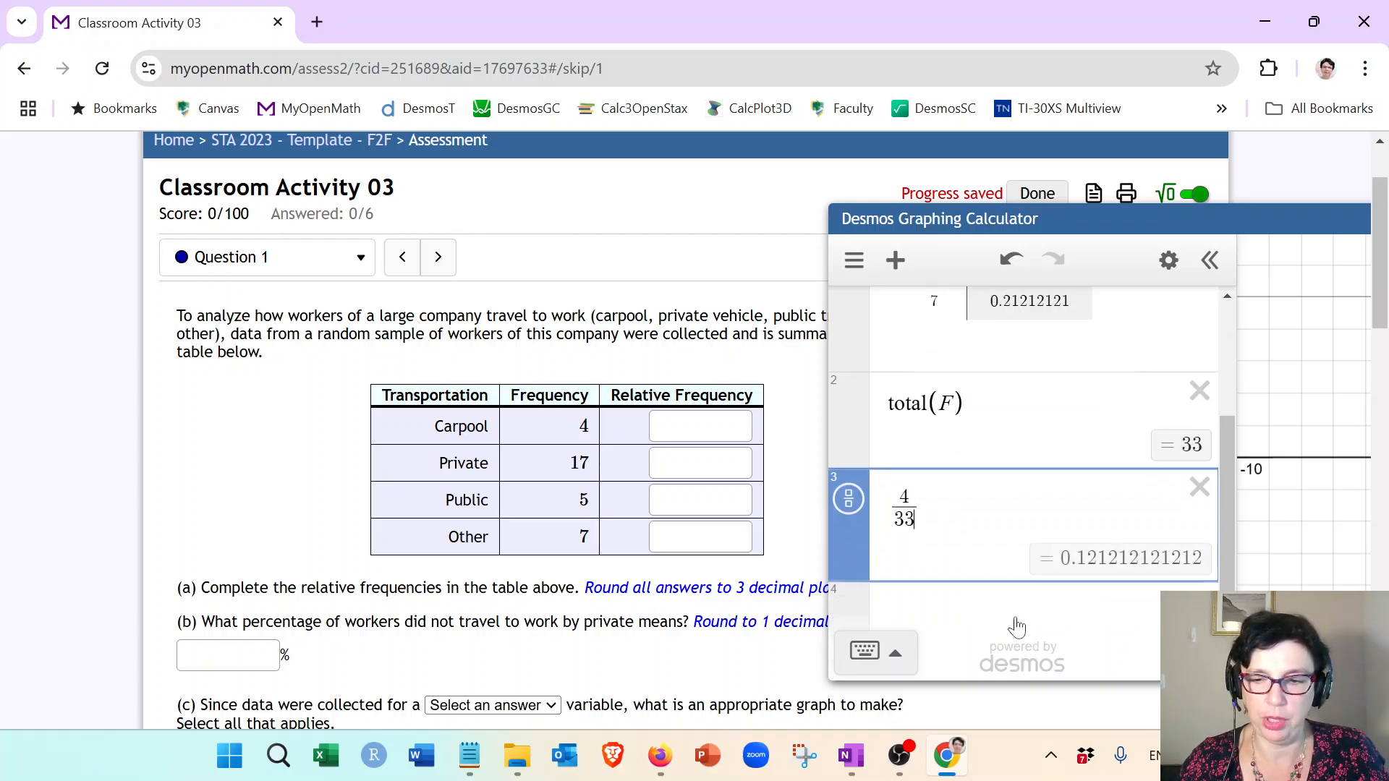
pyautogui.scroll(3, 1016, 627)
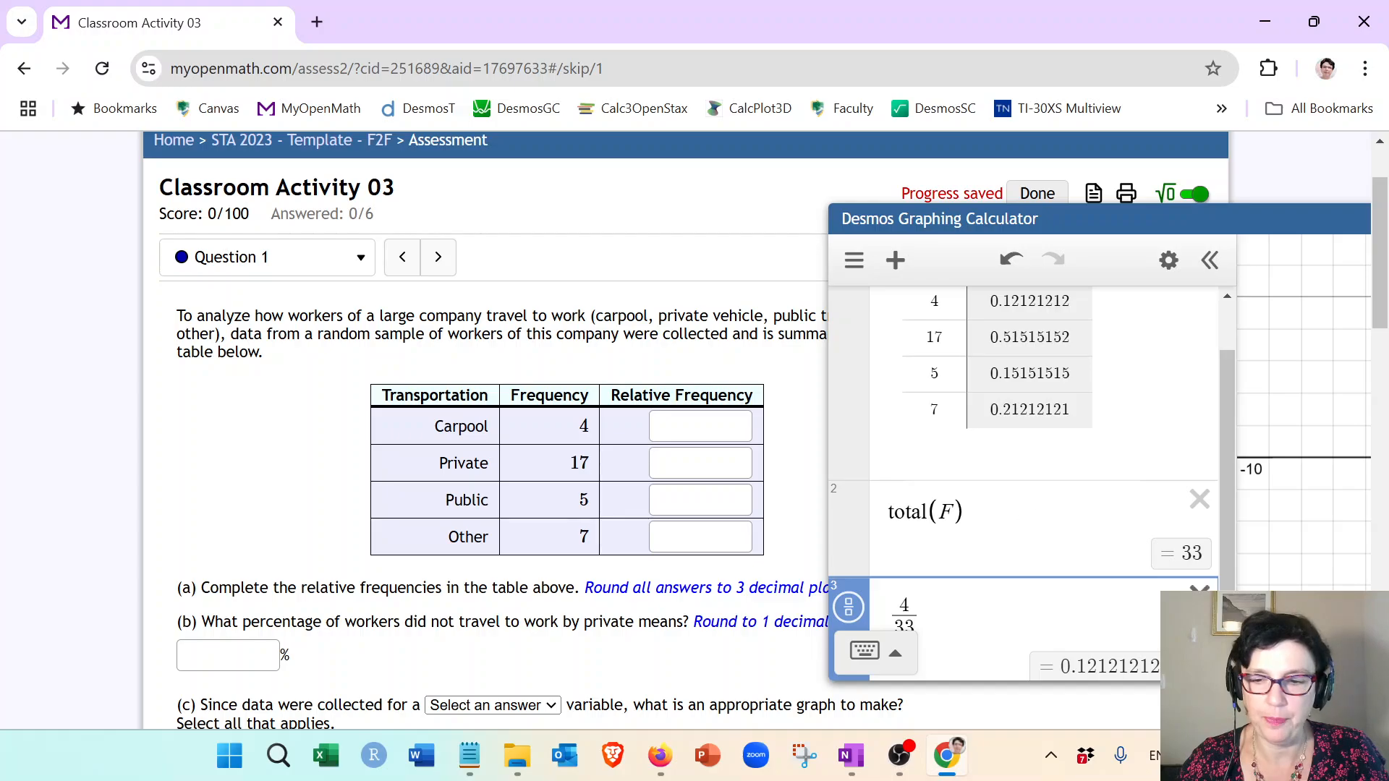
pyautogui.press('BackSpace')
pyautogui.press('BackSpace')
pyautogui.press('BackSpace')
pyautogui.press('BackSpace')
pyautogui.press('BackSpace')
pyautogui.press('BackSpace')
pyautogui.press('BackSpace')
pyautogui.press('BackSpace')
pyautogui.press('BackSpace')
pyautogui.press('BackSpace')
pyautogui.press('BackSpace')
pyautogui.press('BackSpace')
pyautogui.scroll(1, 1070, 497)
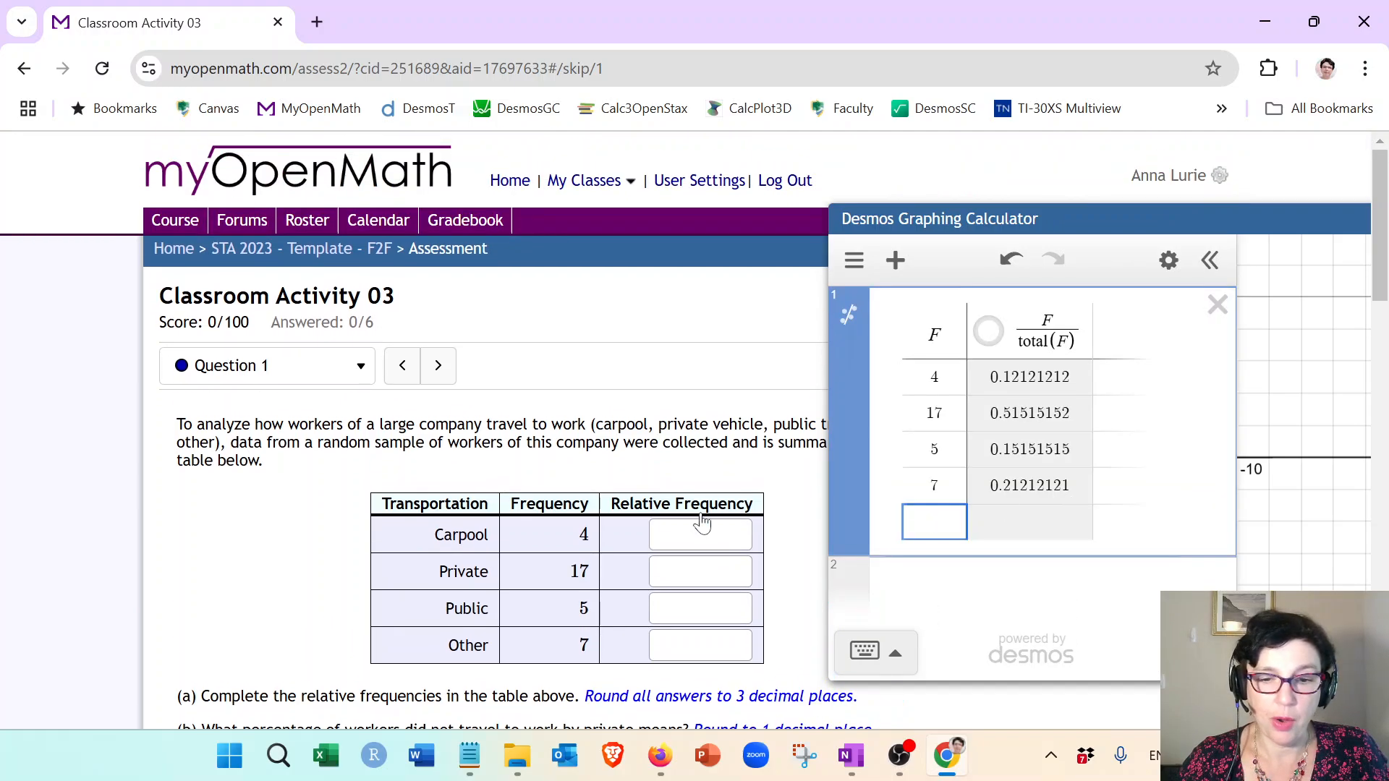
# Step: Review the rounding instruction for part (a) of the question
pyautogui.scroll(-1, 667, 509)
pyautogui.moveTo(1054, 233); pyautogui.dragTo(1090, 236)
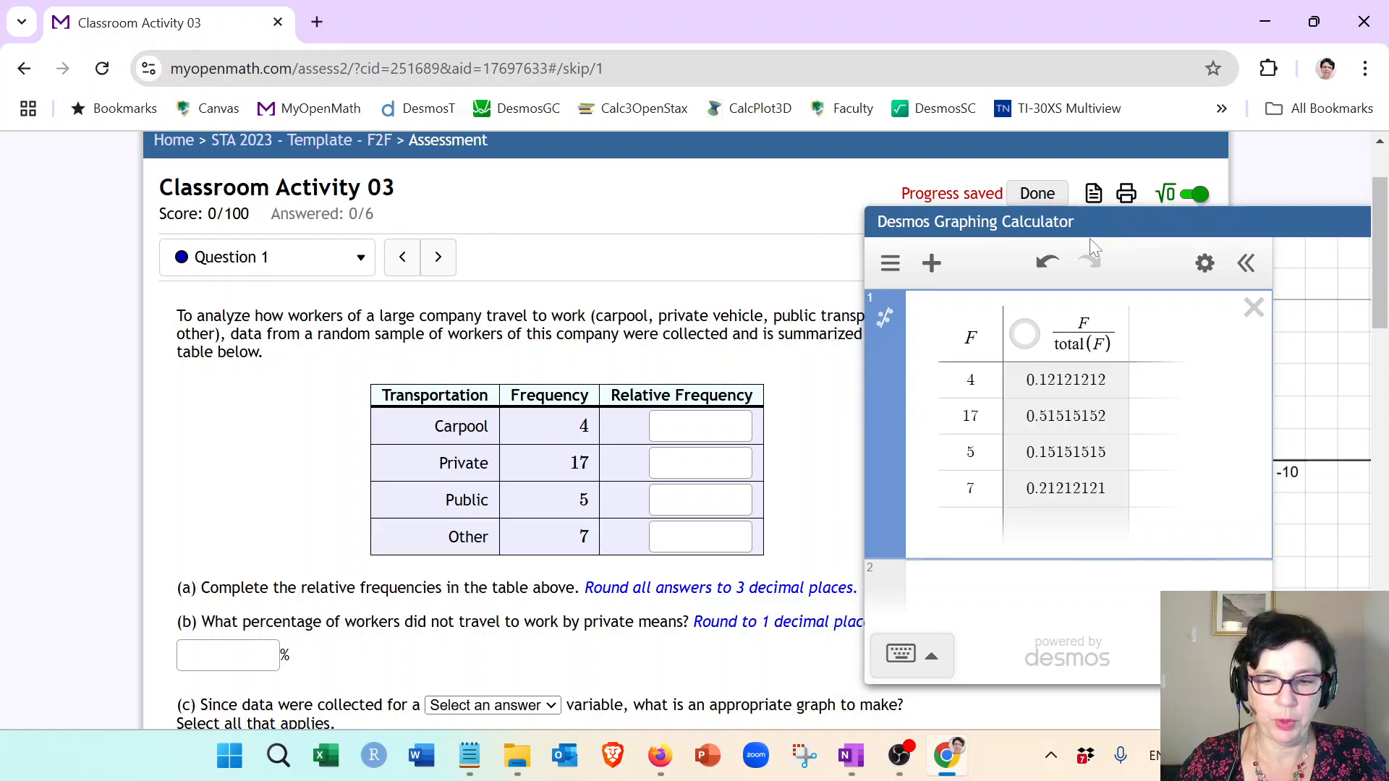
pyautogui.moveTo(575, 587); pyautogui.dragTo(854, 587)
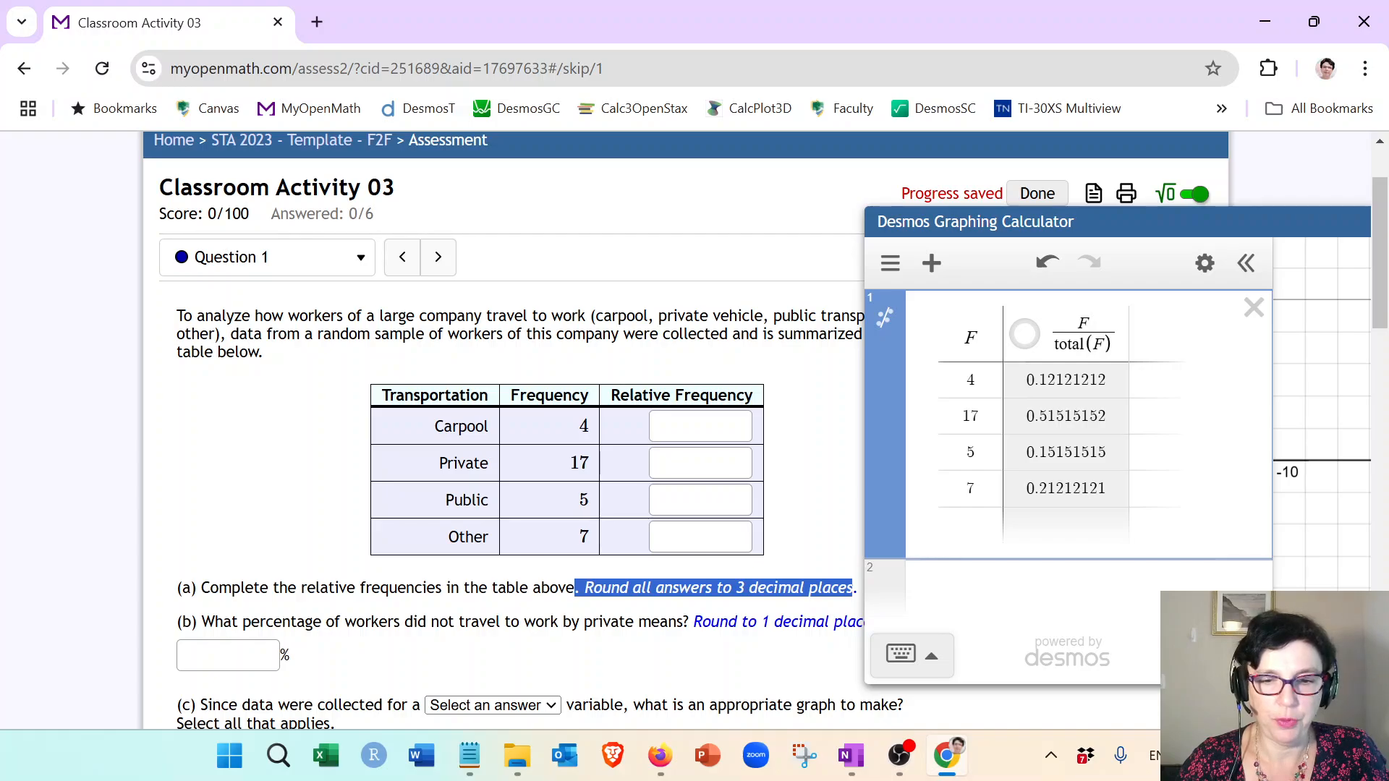
pyautogui.click(698, 427)
pyautogui.moveTo(1027, 221); pyautogui.dragTo(897, 566)
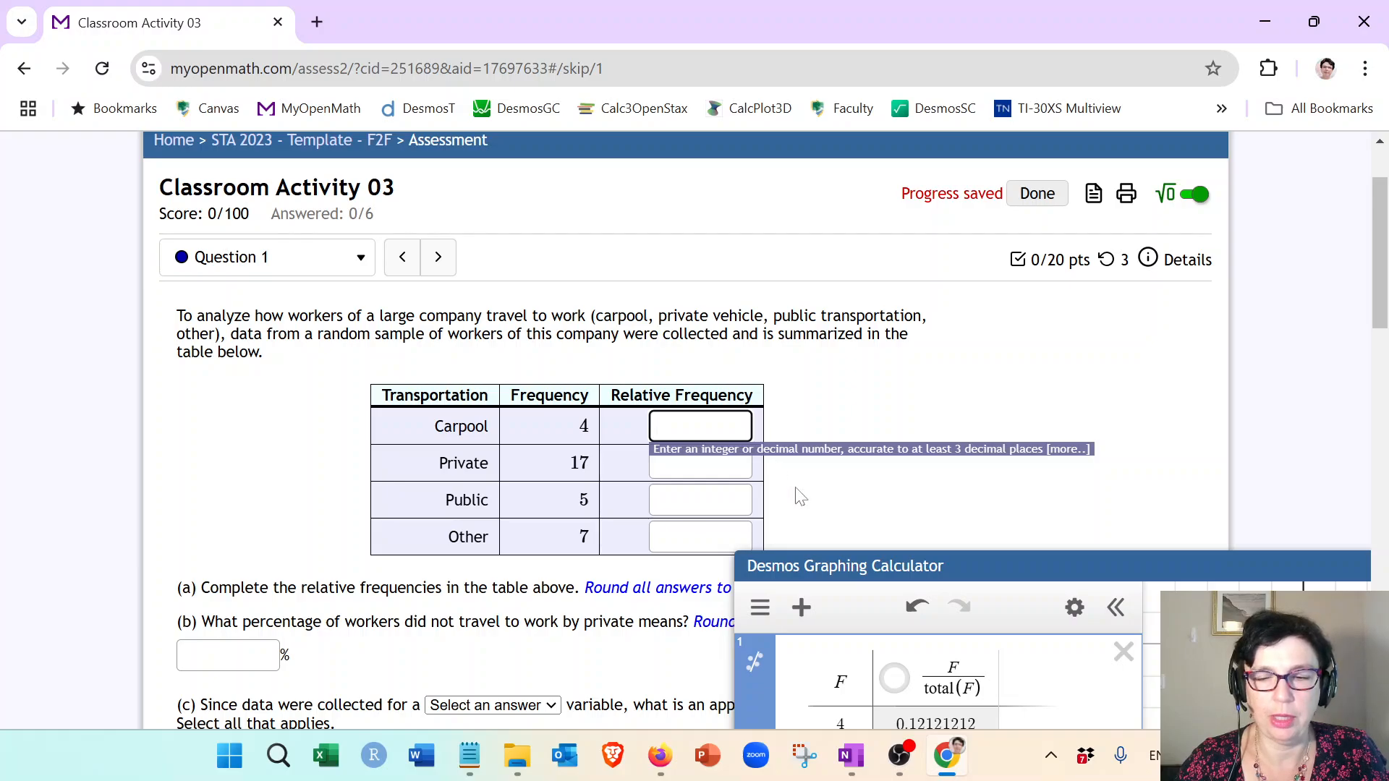
pyautogui.moveTo(859, 568); pyautogui.dragTo(923, 213)
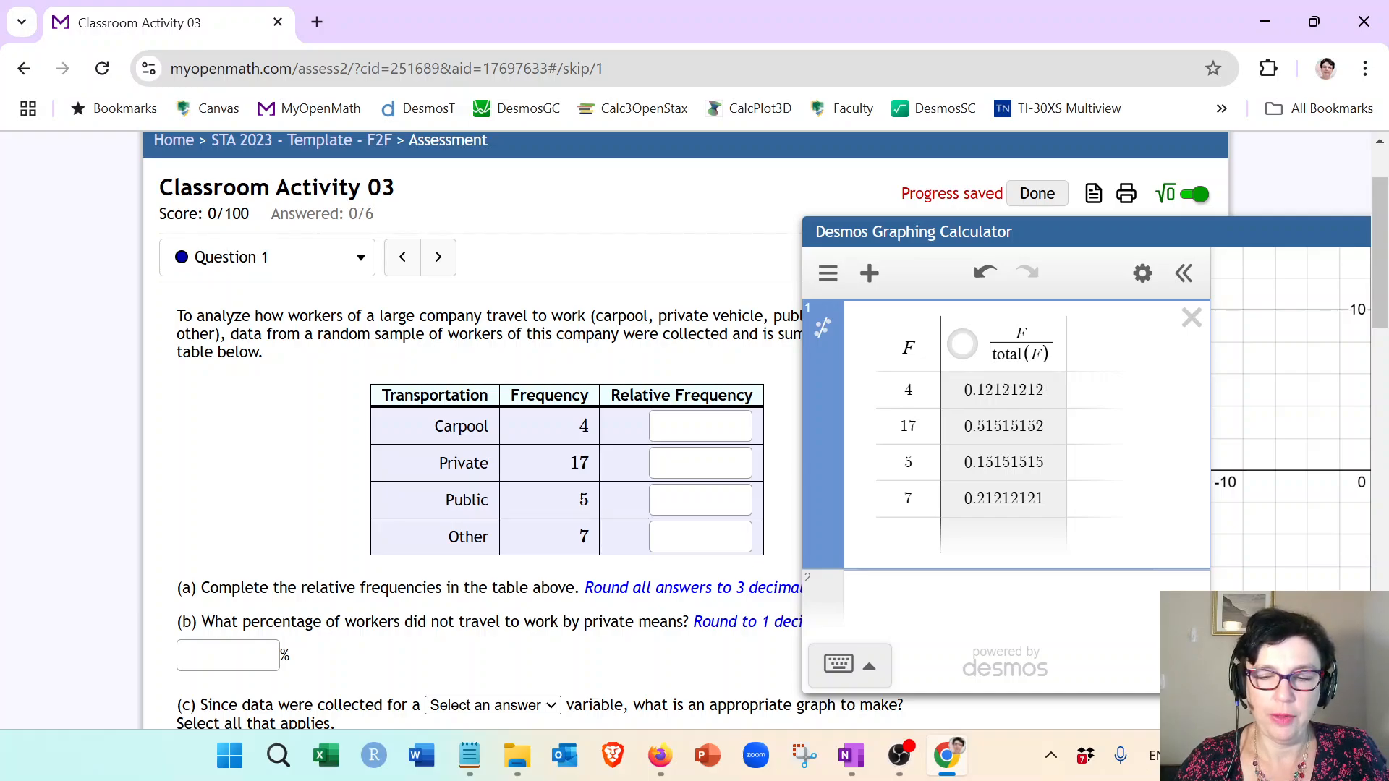
# Step: Wrap the second column's formula in round(..., 3) to round the relative frequencies to 3 decimal places
pyautogui.click(987, 345)
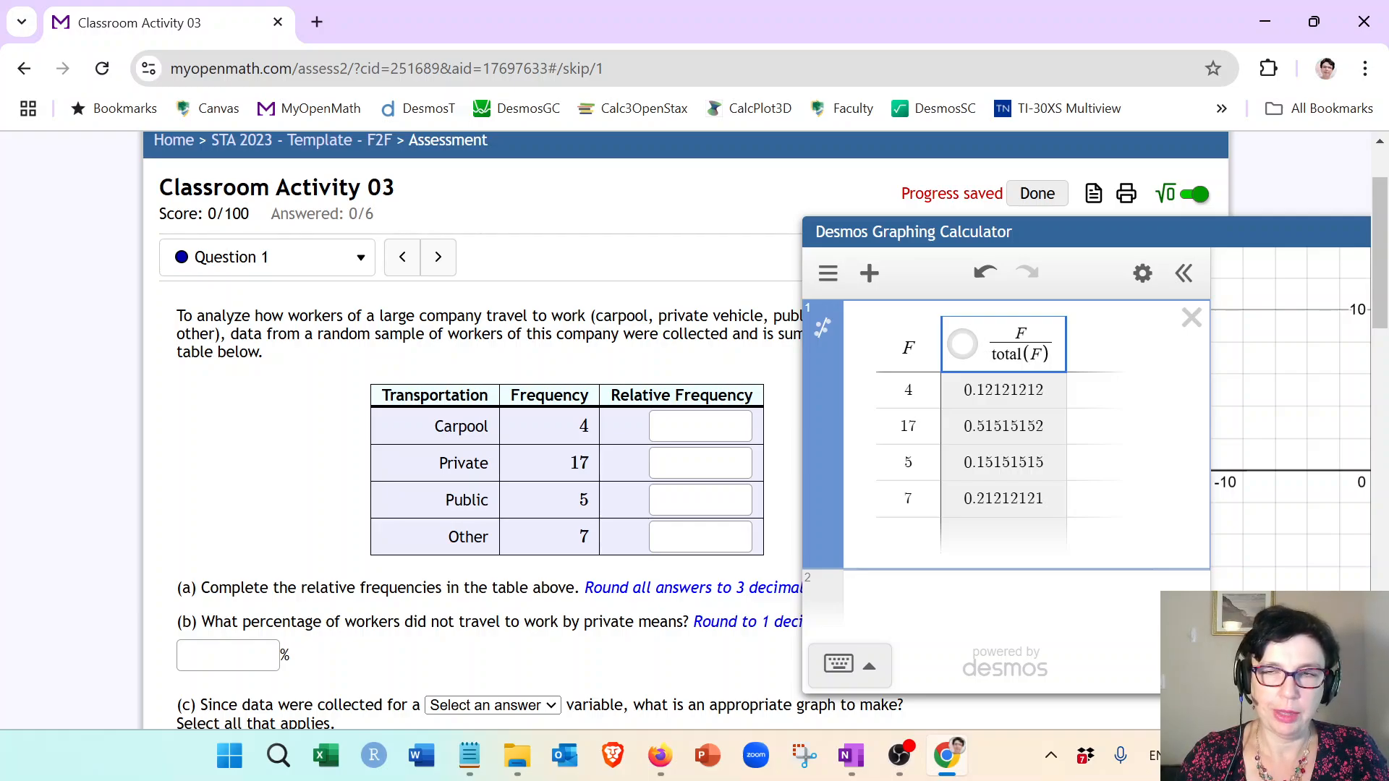
pyautogui.write('round')
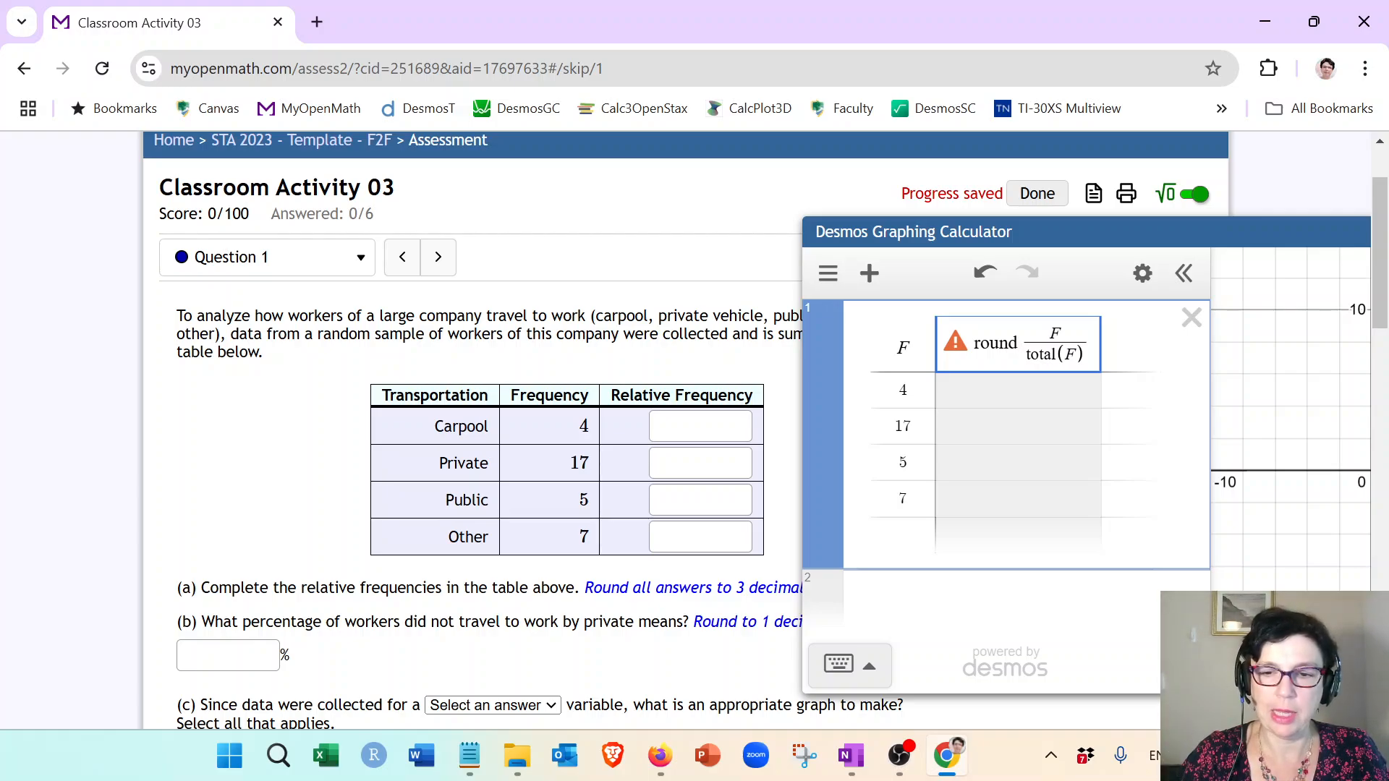
pyautogui.write('(')
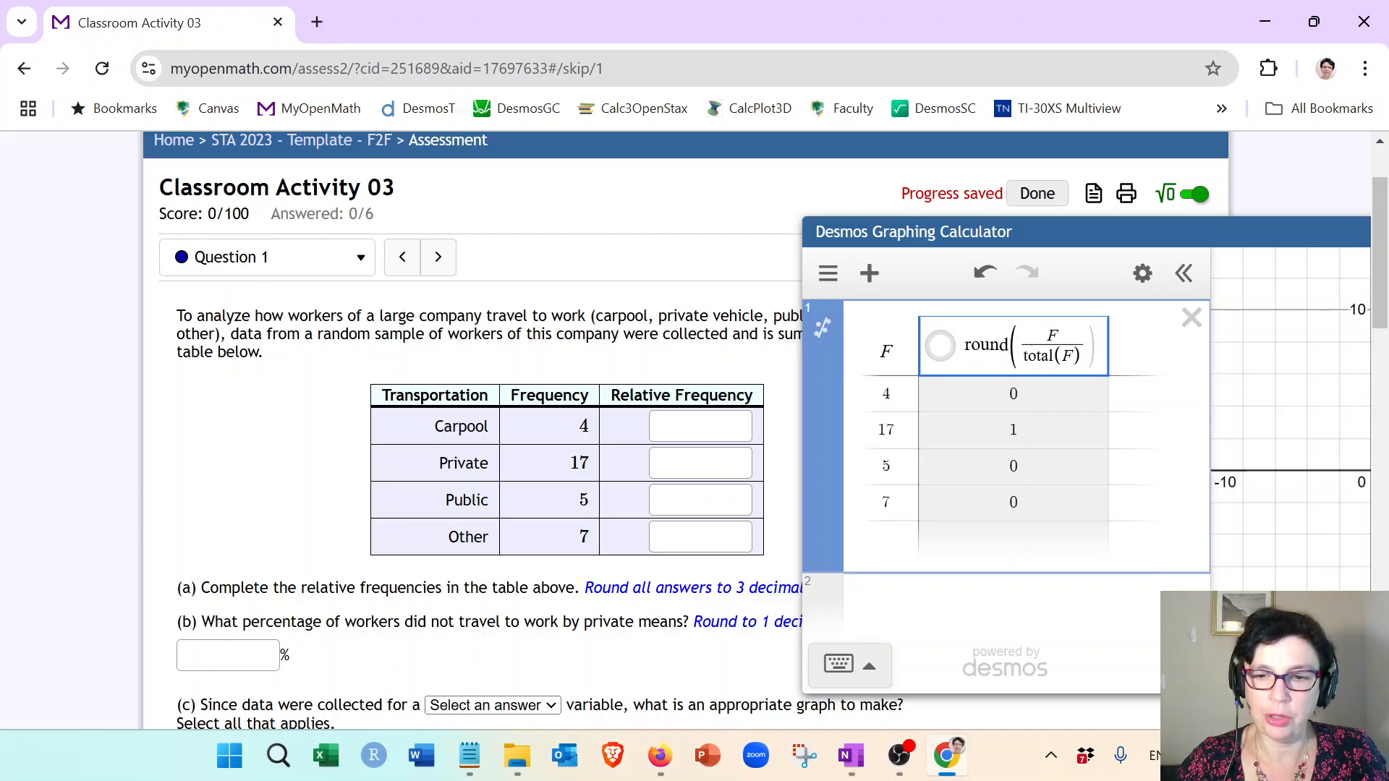
pyautogui.click(1085, 346)
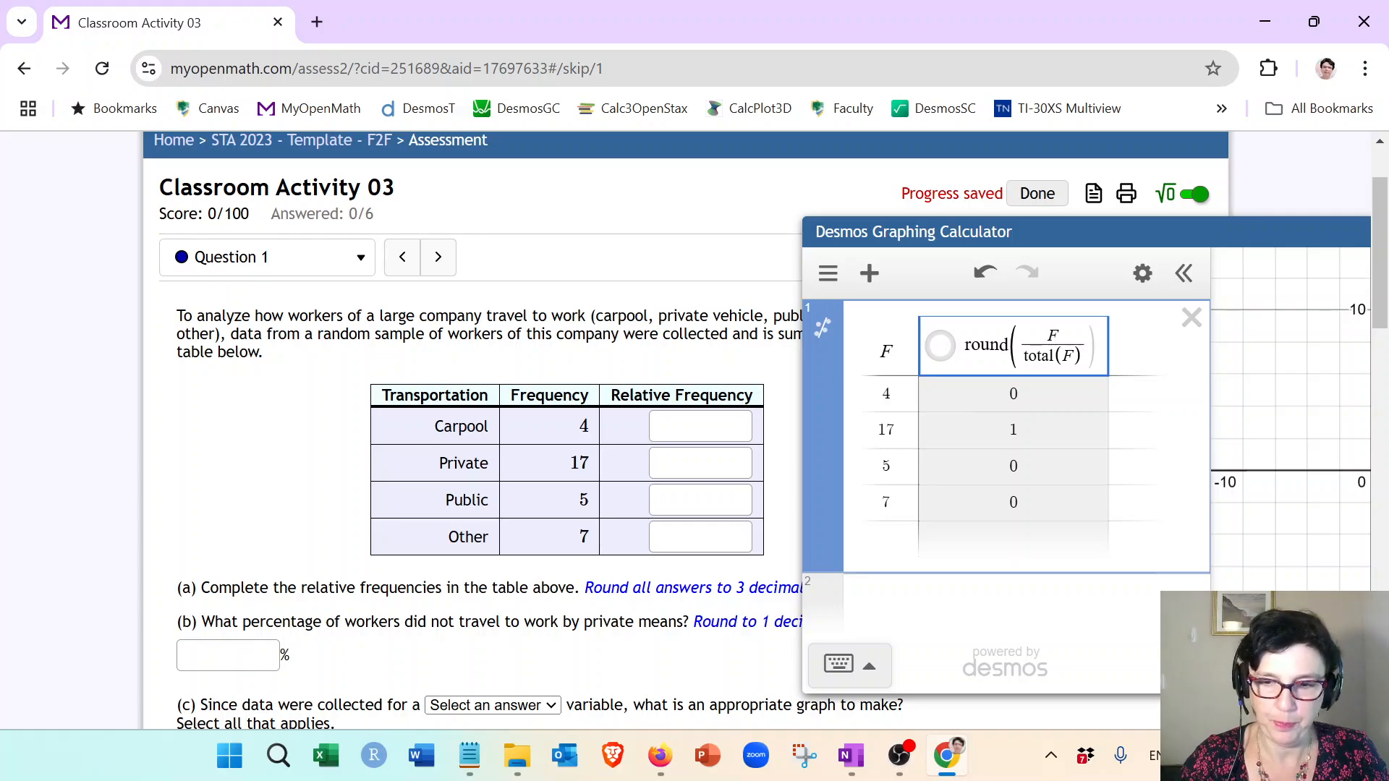
pyautogui.write(',')
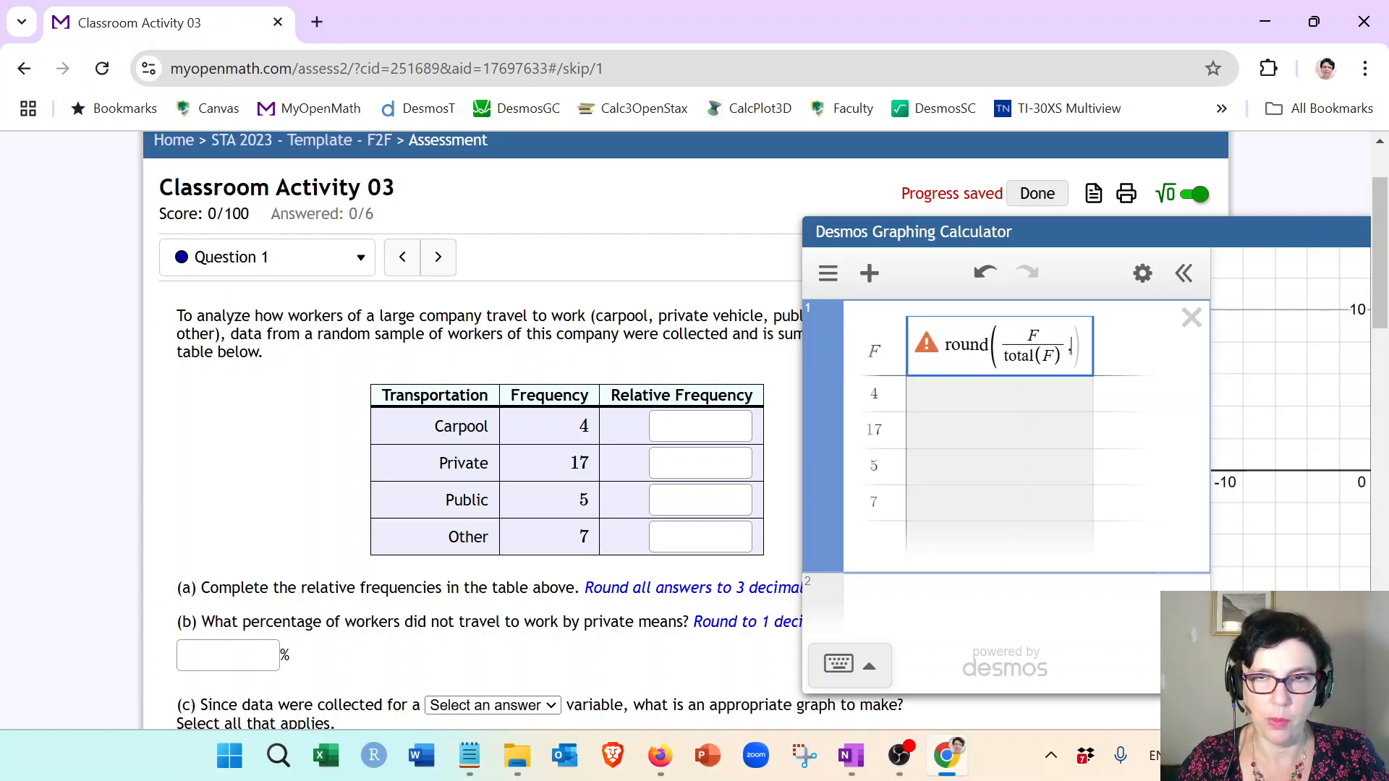
pyautogui.write('3')
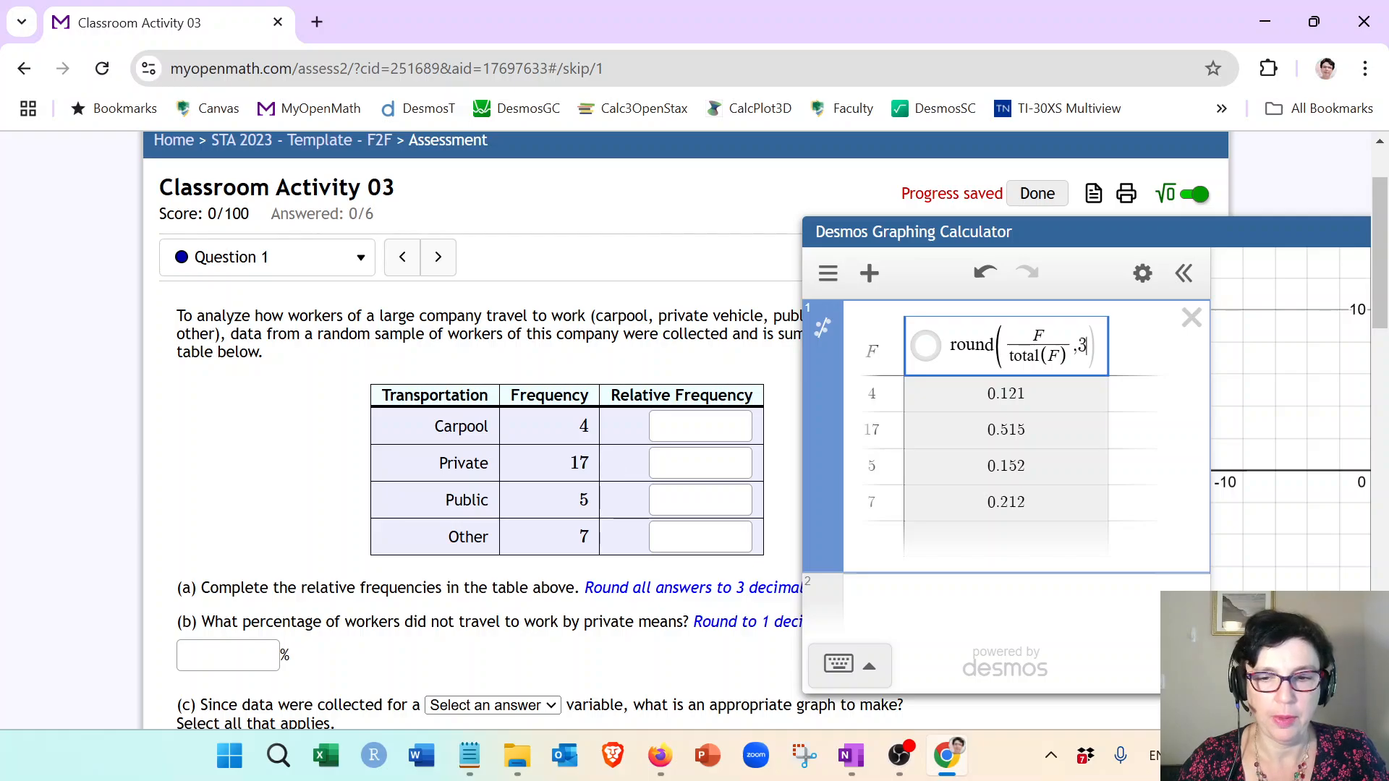
# Step: Enter the relative frequencies 0.121, 0.515, 0.152 and 0.212 for Carpool, Private, Public and Other
pyautogui.click(658, 426)
pyautogui.write('0.121')
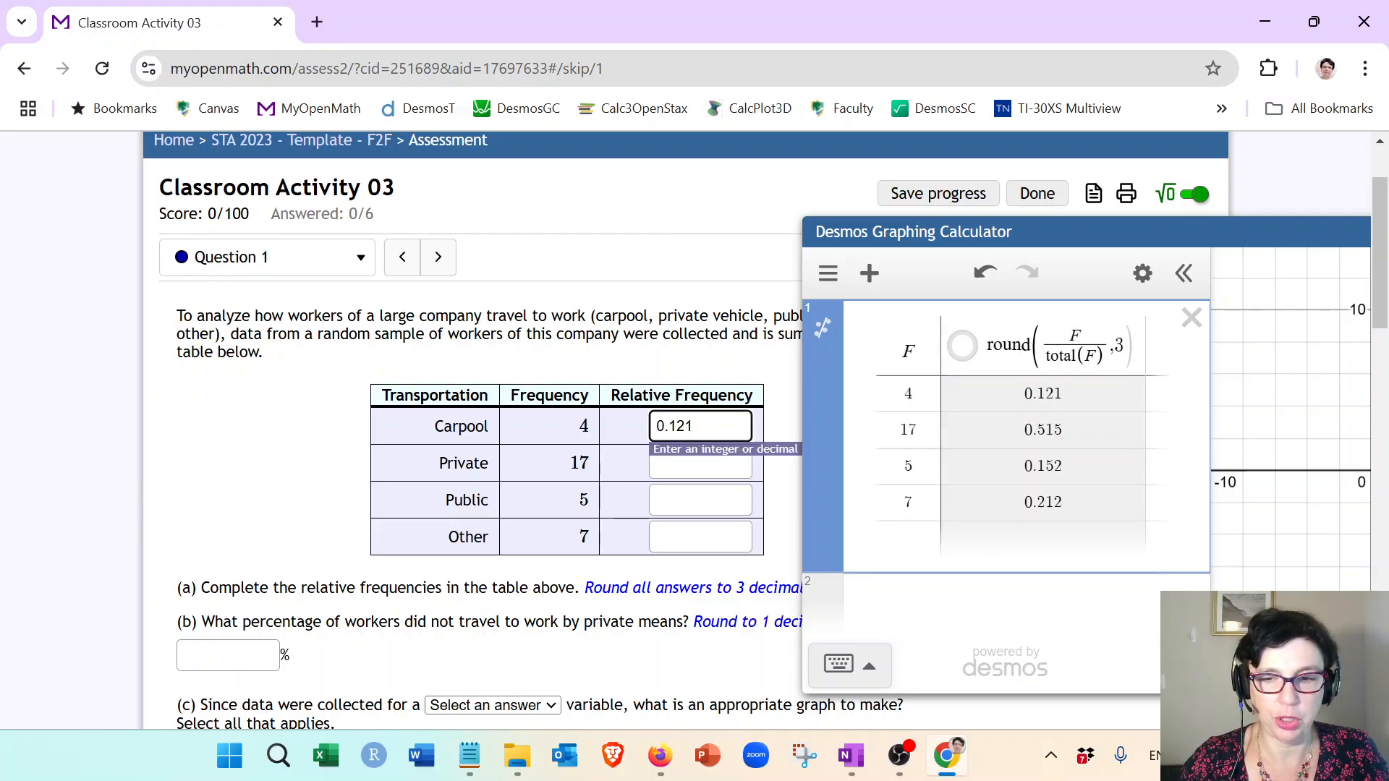
pyautogui.press('Tab')
pyautogui.write('0.515')
pyautogui.press('Tab')
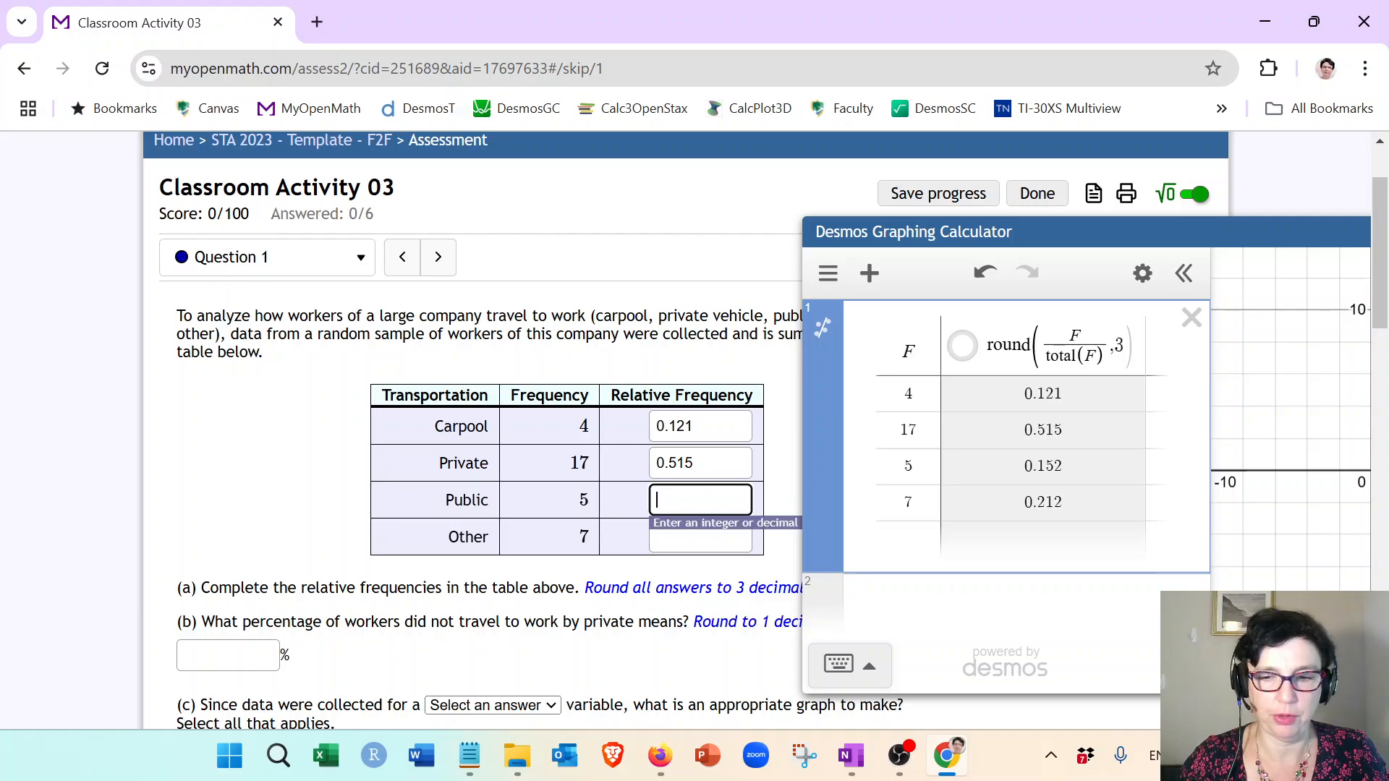
pyautogui.write('0.')
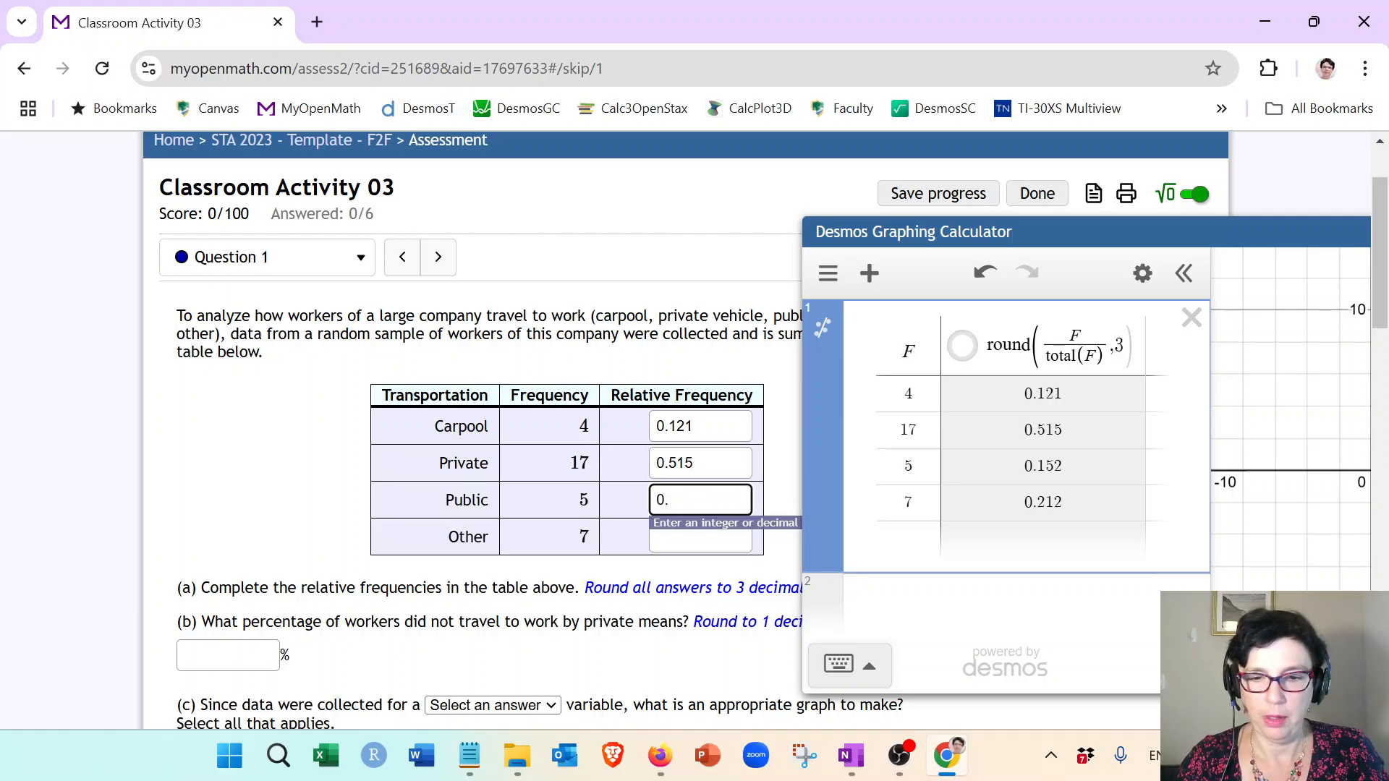
pyautogui.write('152')
pyautogui.press('Tab')
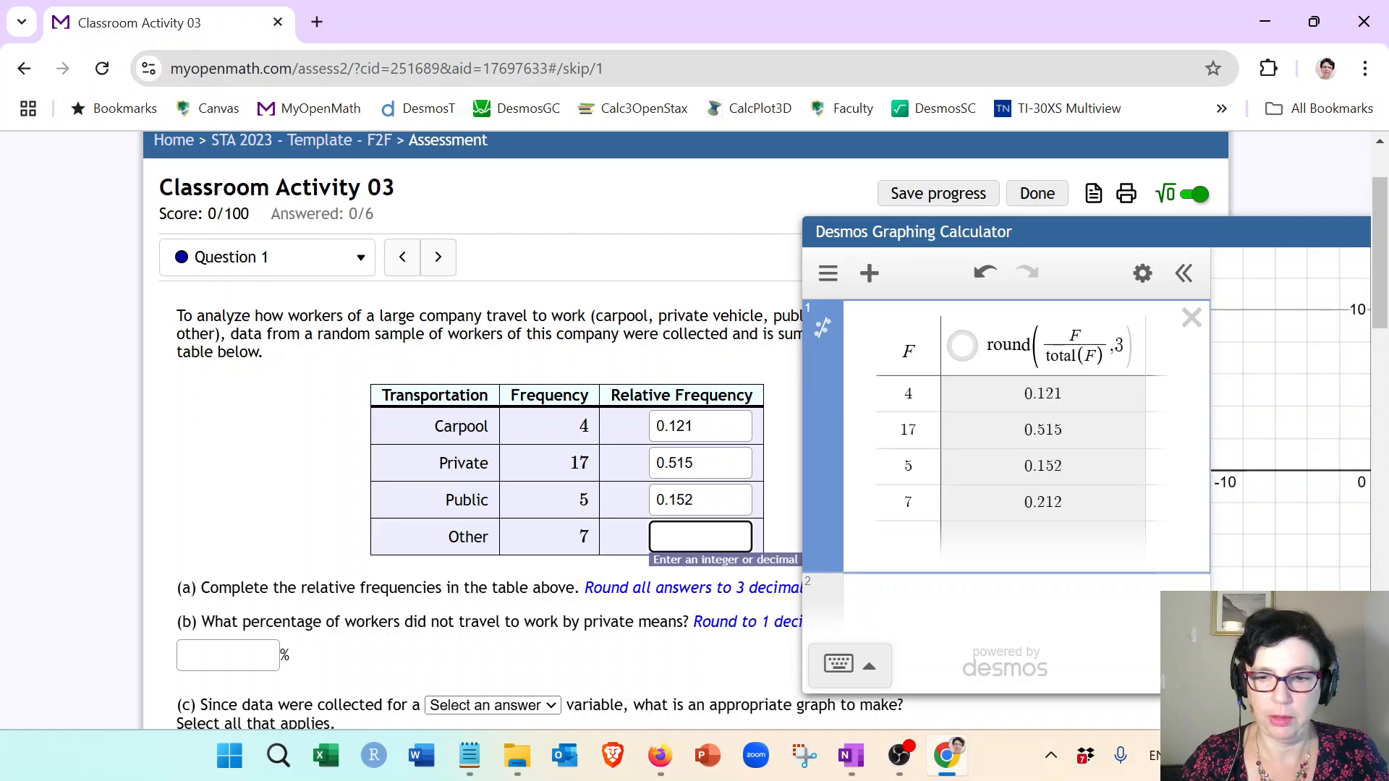
pyautogui.write('0.212')
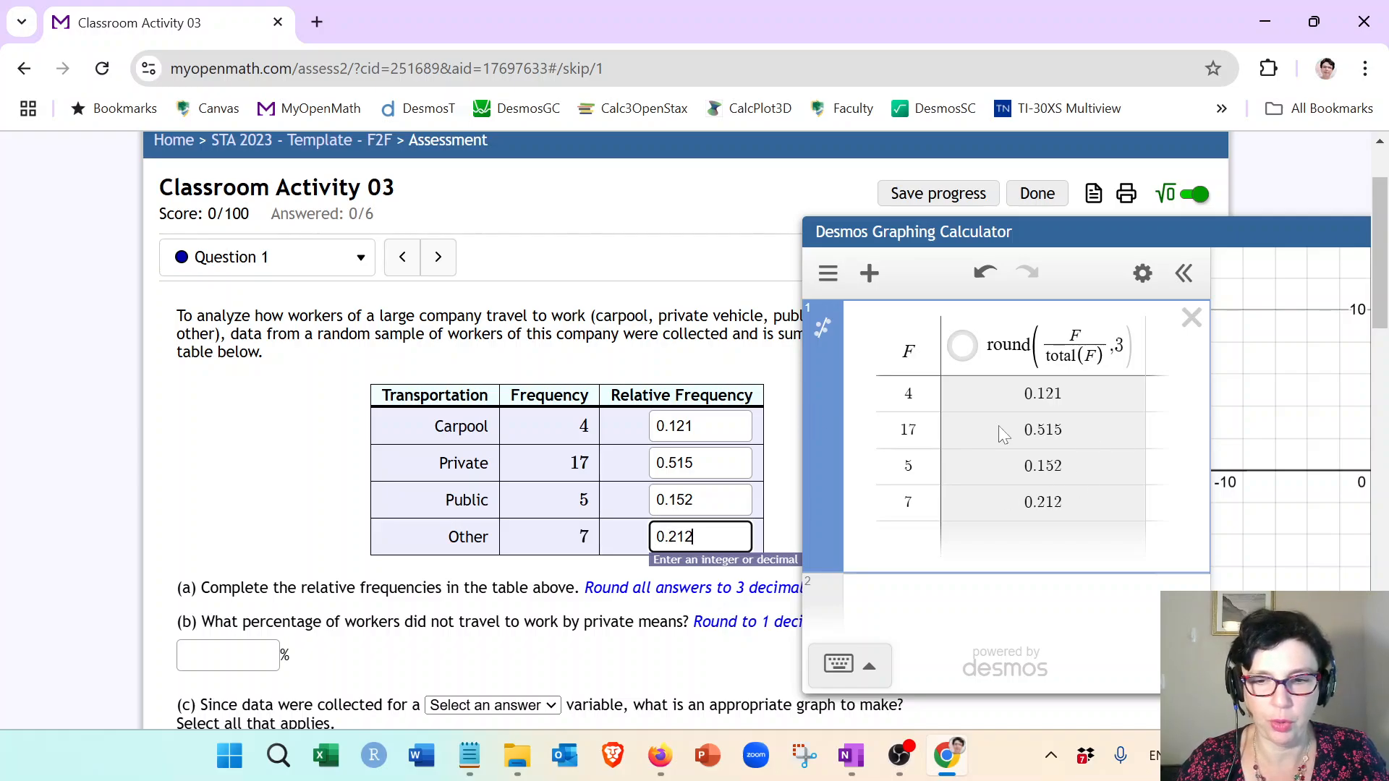
pyautogui.click(1080, 392)
pyautogui.click(785, 437)
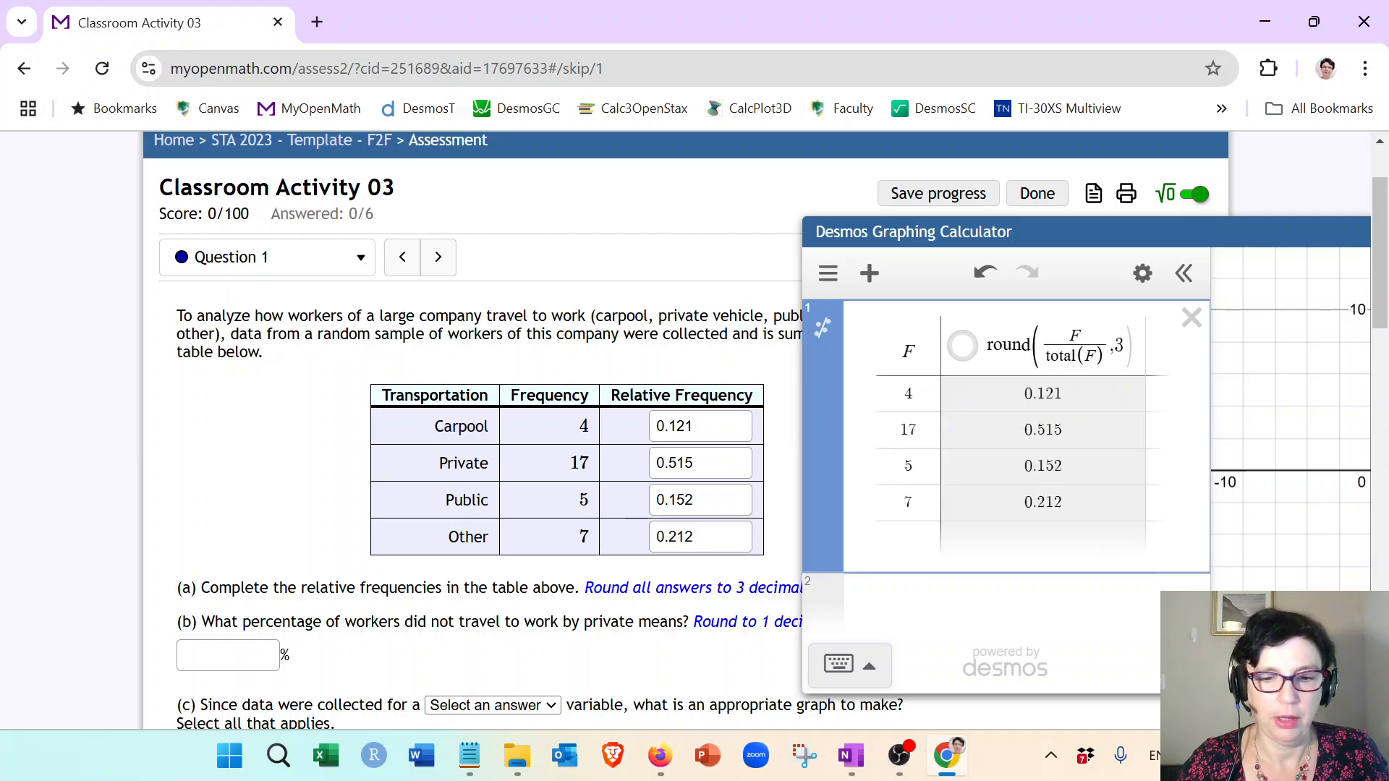
# Step: Evaluate 0.515*100 in a new expression line to convert the Private relative frequency to a percentage
pyautogui.scroll(-1, 322, 499)
pyautogui.scroll(-1, 323, 463)
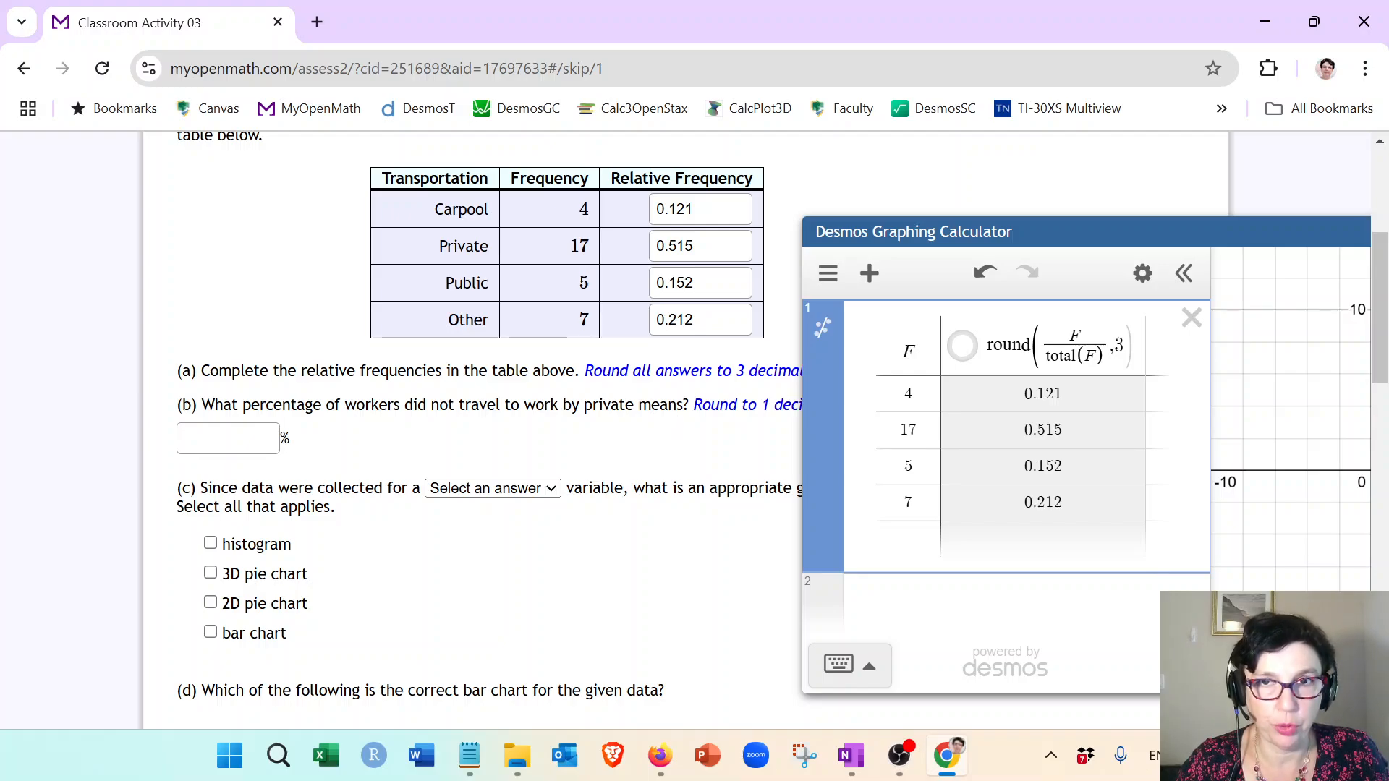
pyautogui.doubleClick(676, 246)
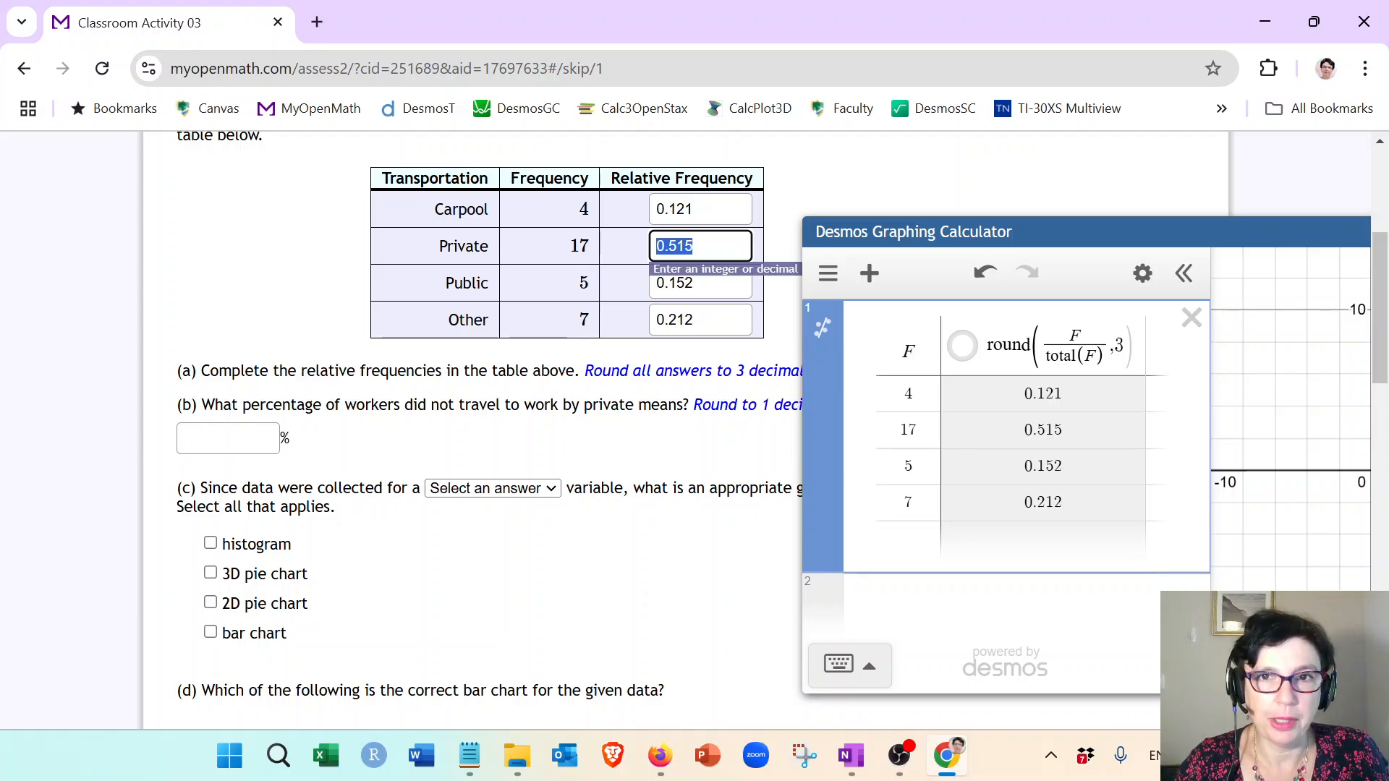
pyautogui.click(984, 599)
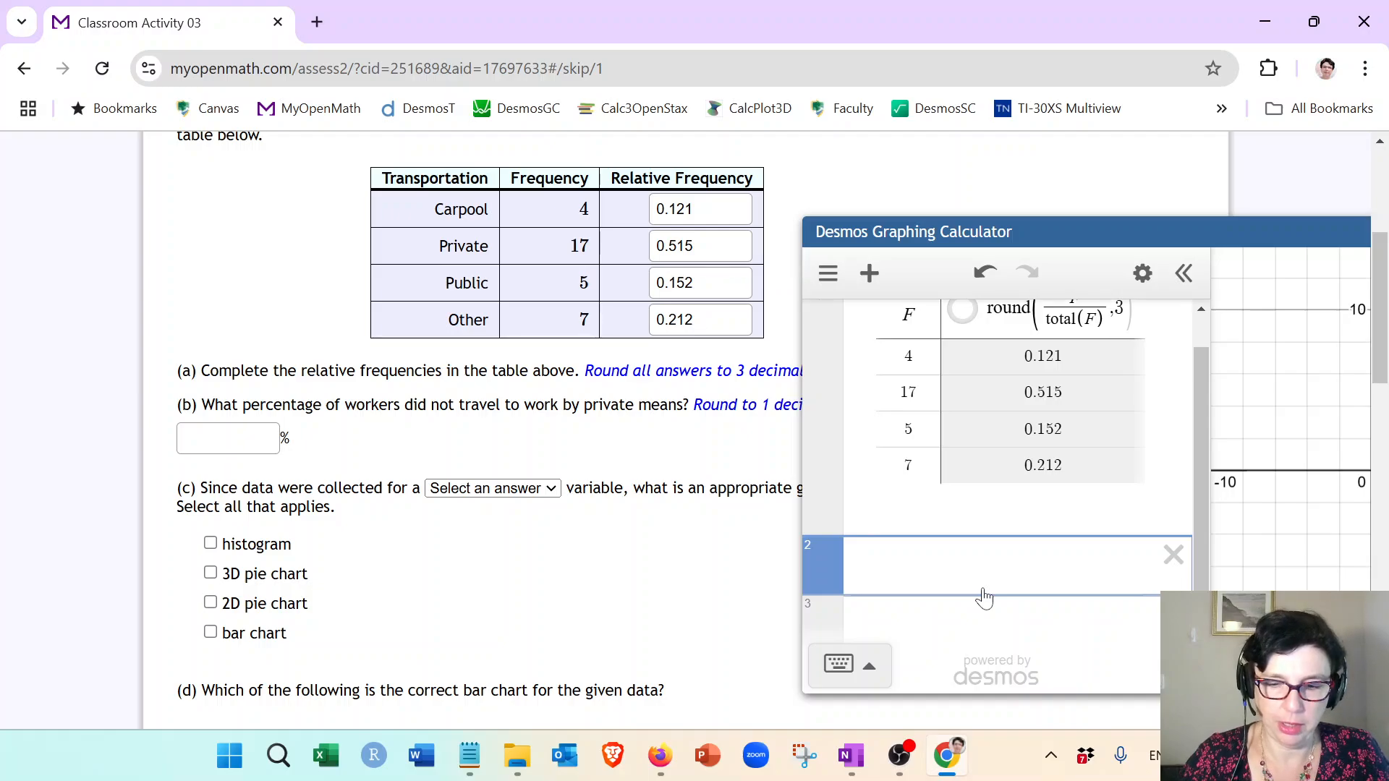
pyautogui.write('0.515')
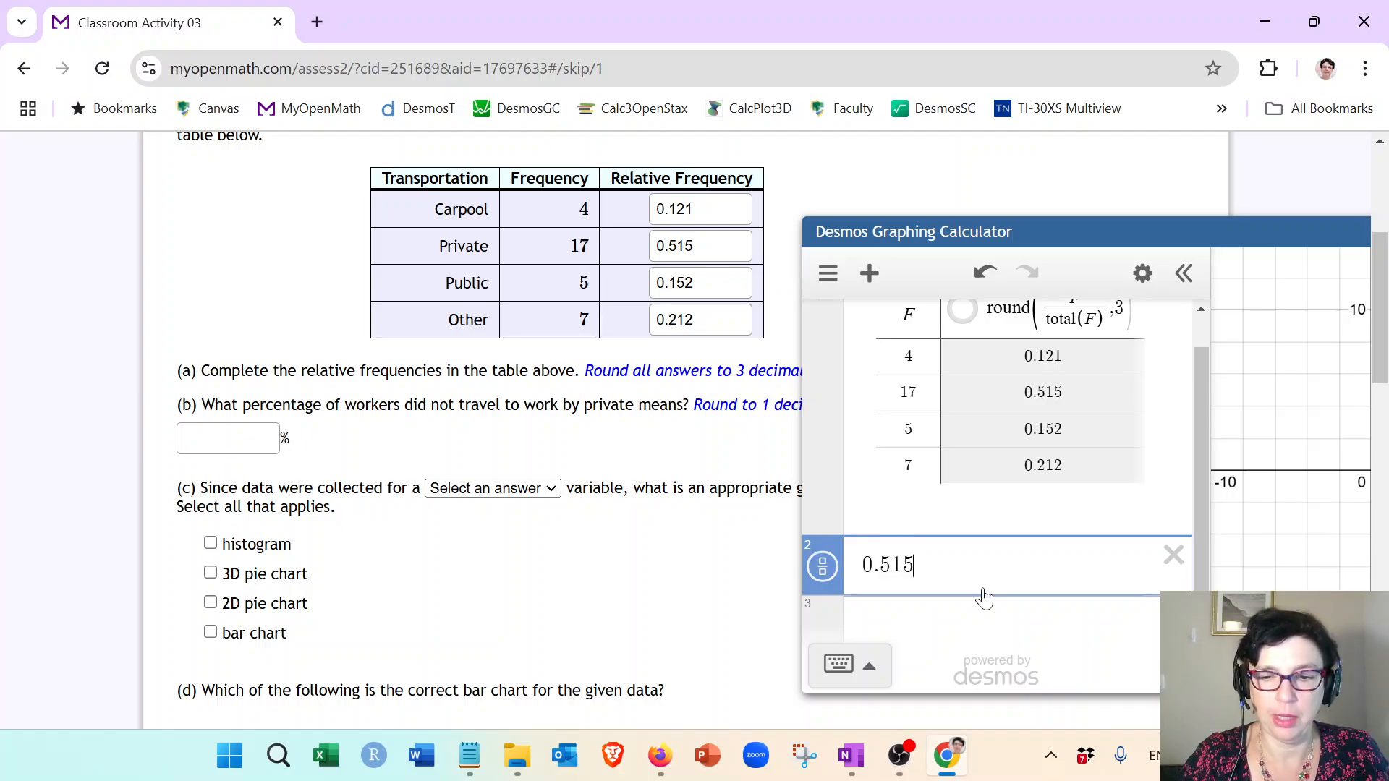
pyautogui.write('*100')
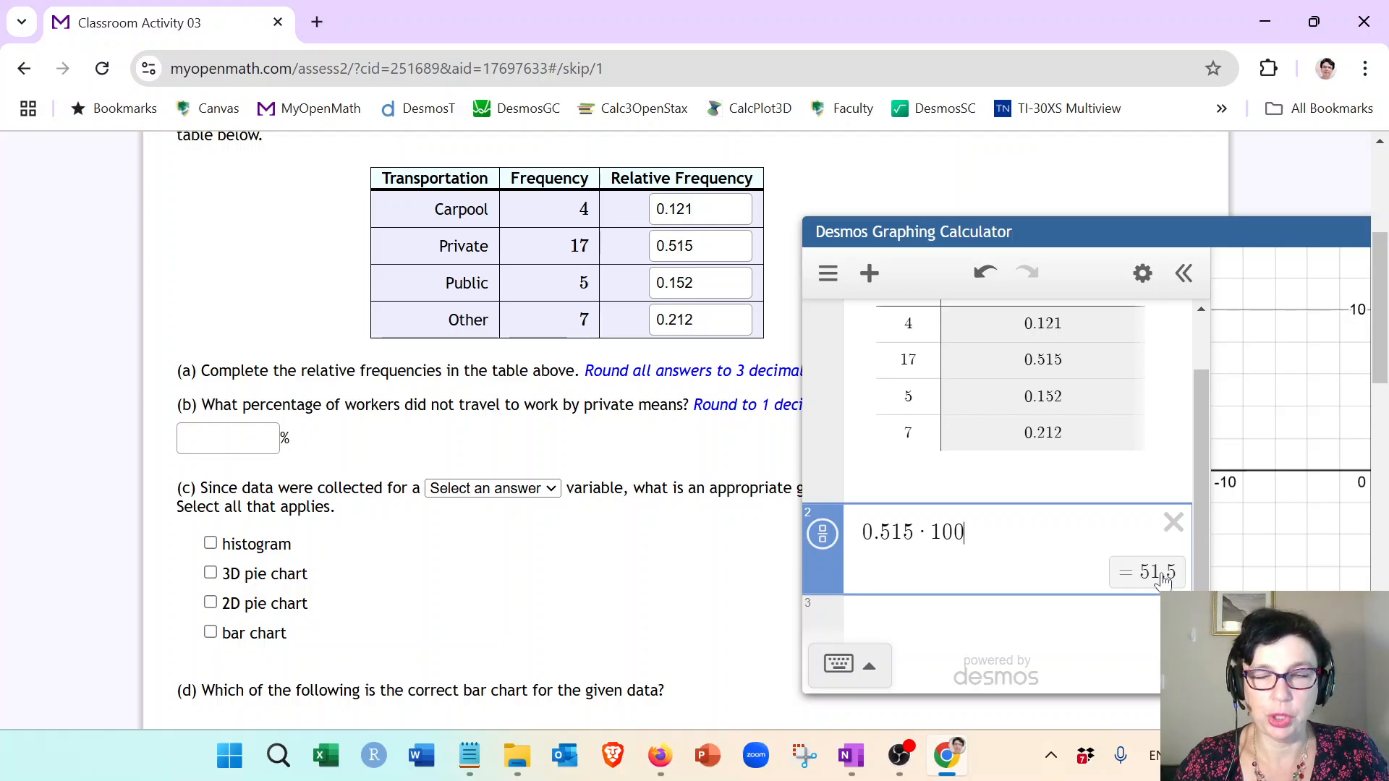
# Step: Evaluate 100-51.5 in the next expression line
pyautogui.click(1034, 624)
pyautogui.write('1')
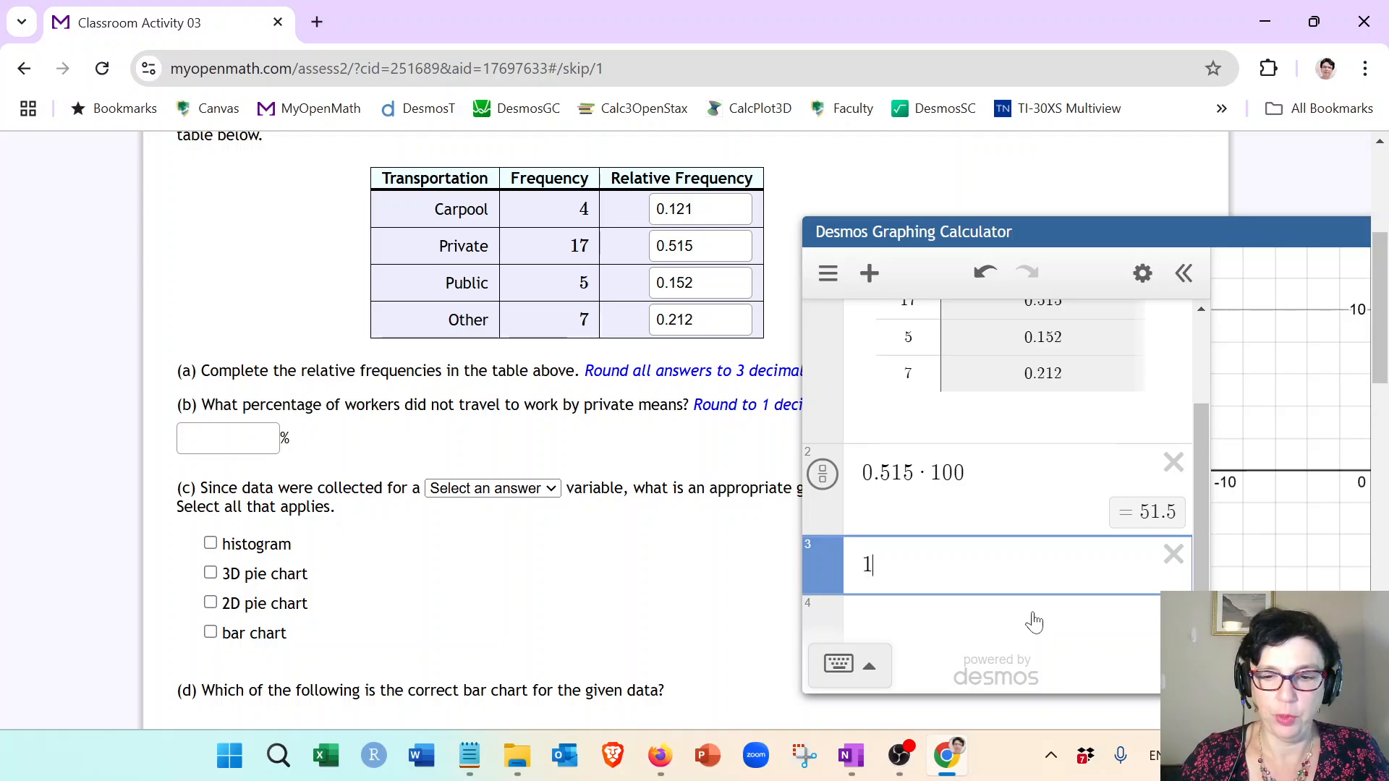
pyautogui.write('00-51.5')
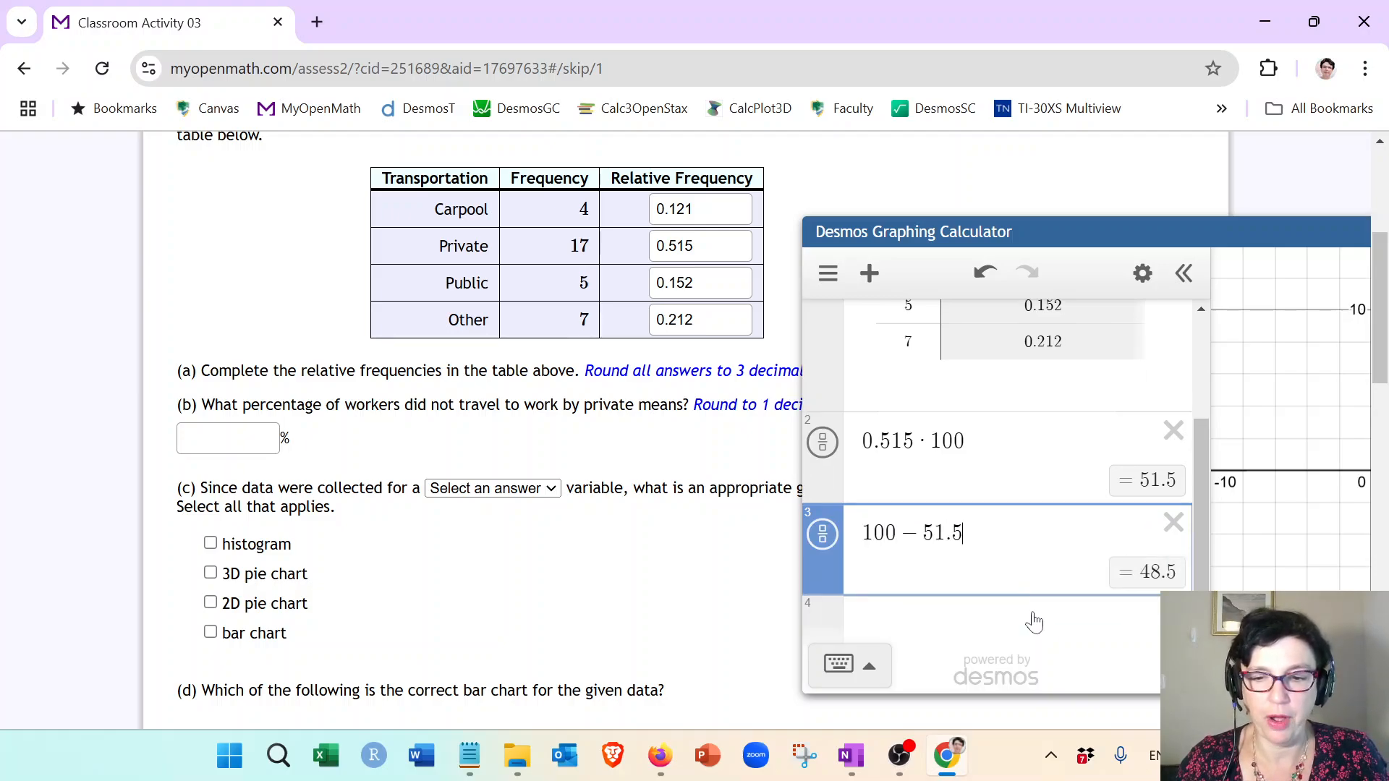
# Step: Enter 48.5 as the percentage of workers not using private means for part (b)
pyautogui.click(254, 443)
pyautogui.write('4')
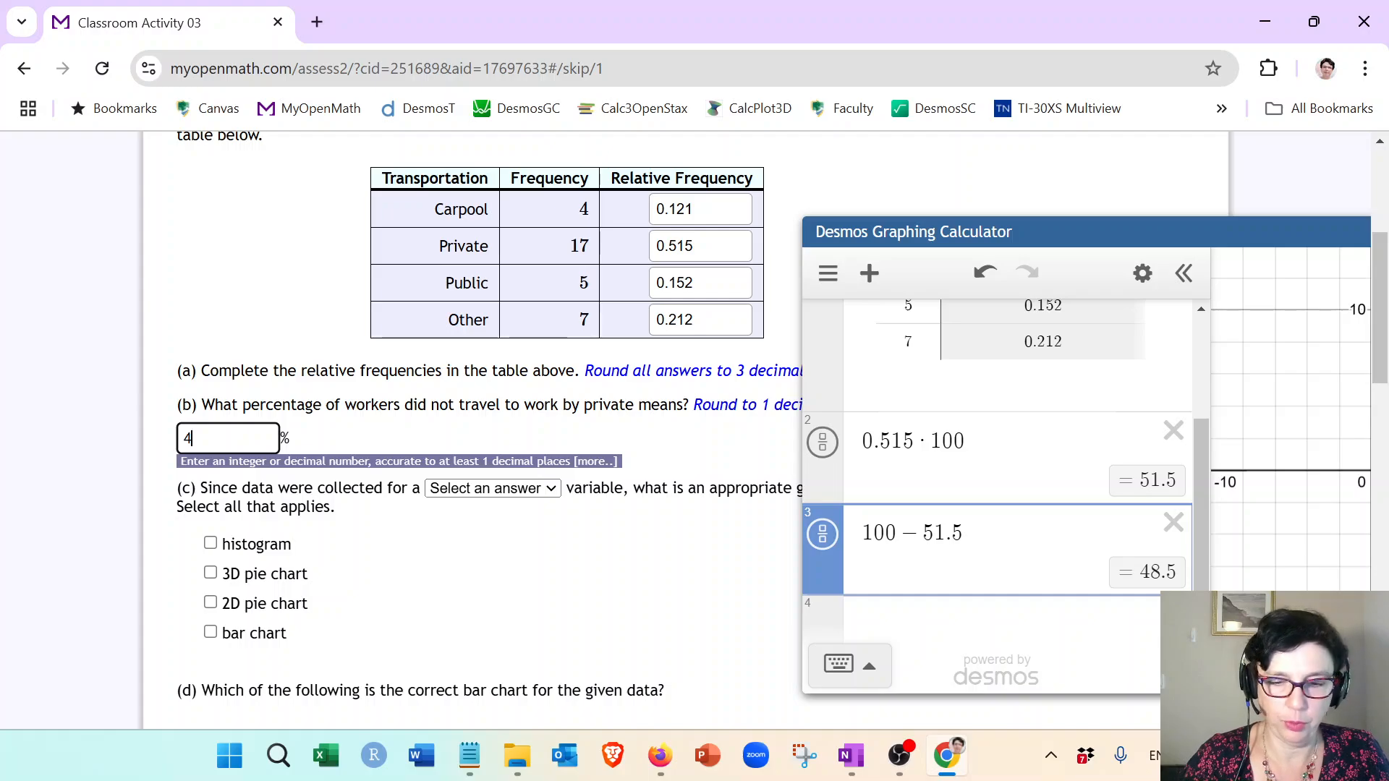
pyautogui.write('8.5')
pyautogui.click(464, 563)
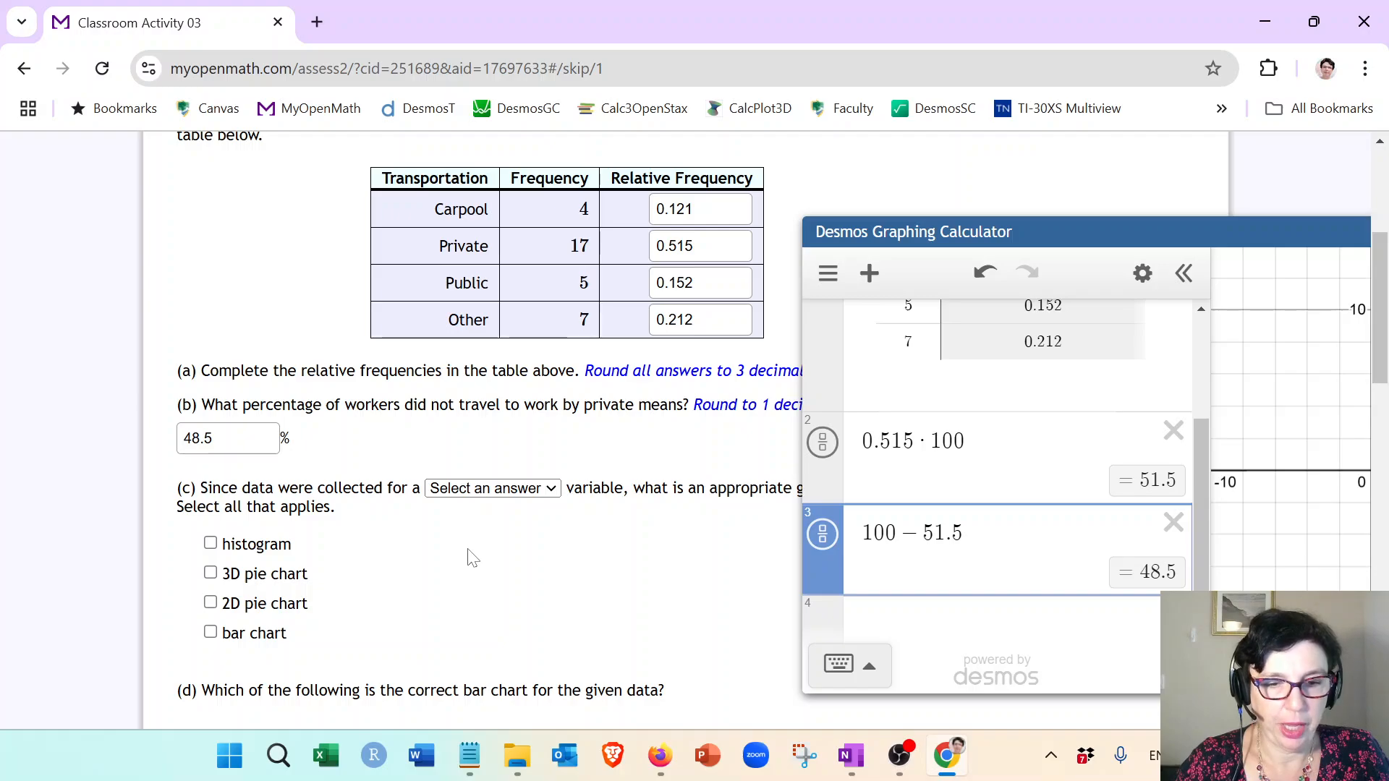
# Step: Set the variable type to qualitative for part (c) and check bar chart and 2D pie chart
pyautogui.click(495, 489)
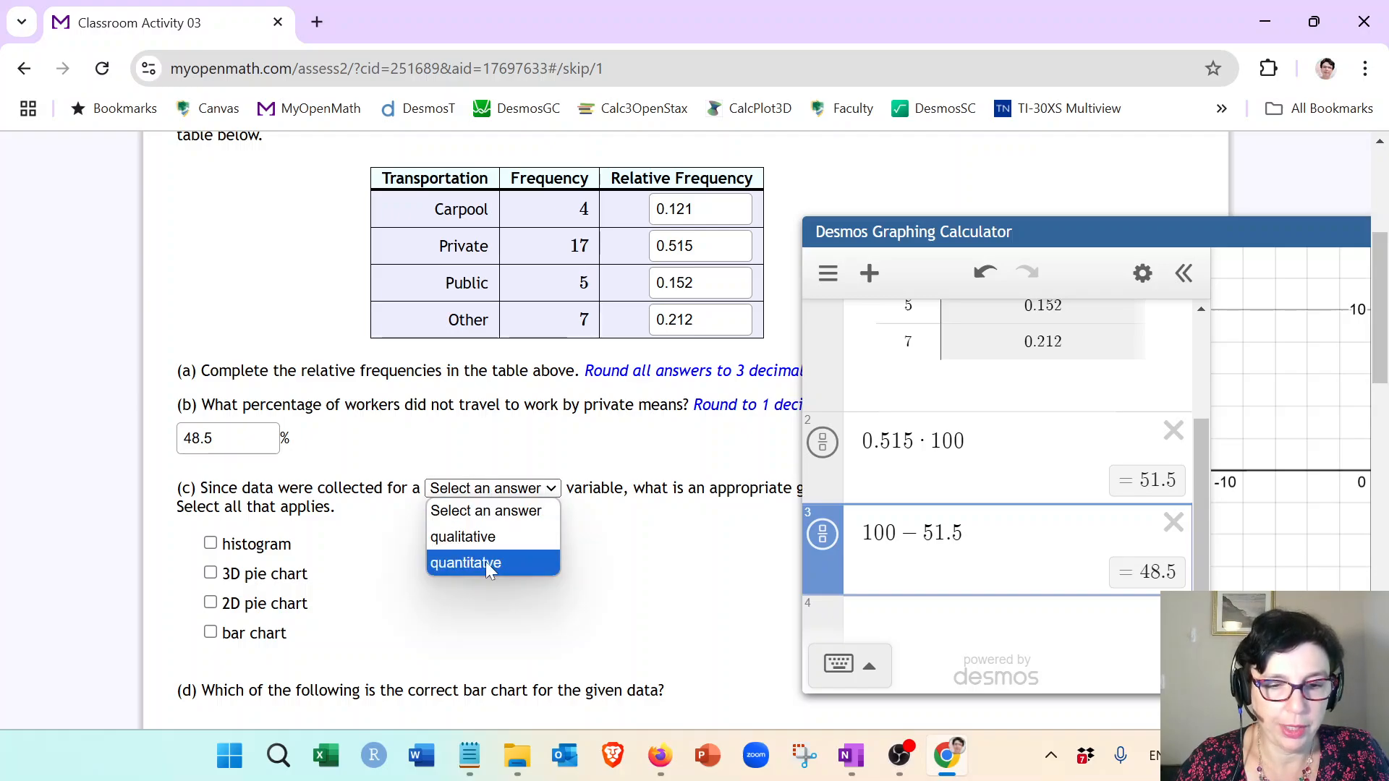
pyautogui.click(481, 538)
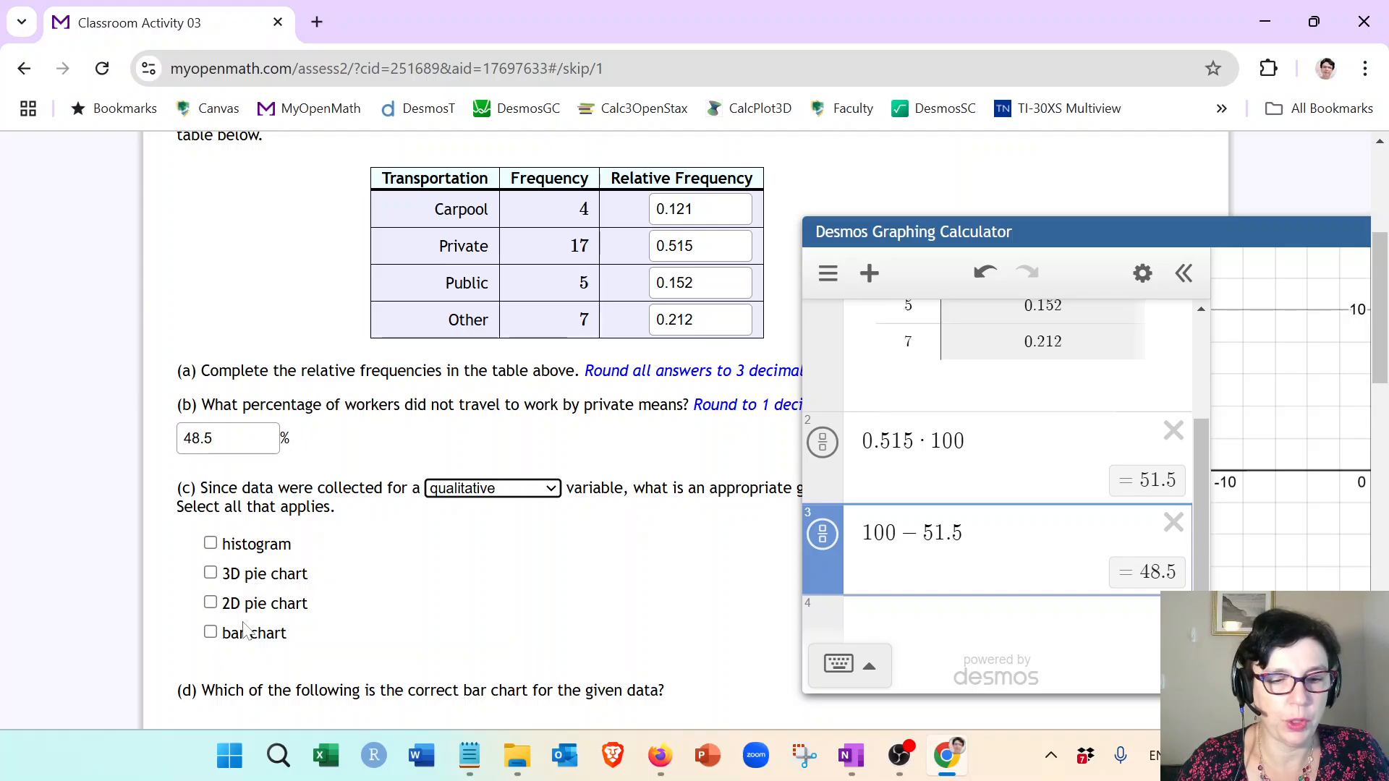
pyautogui.click(210, 632)
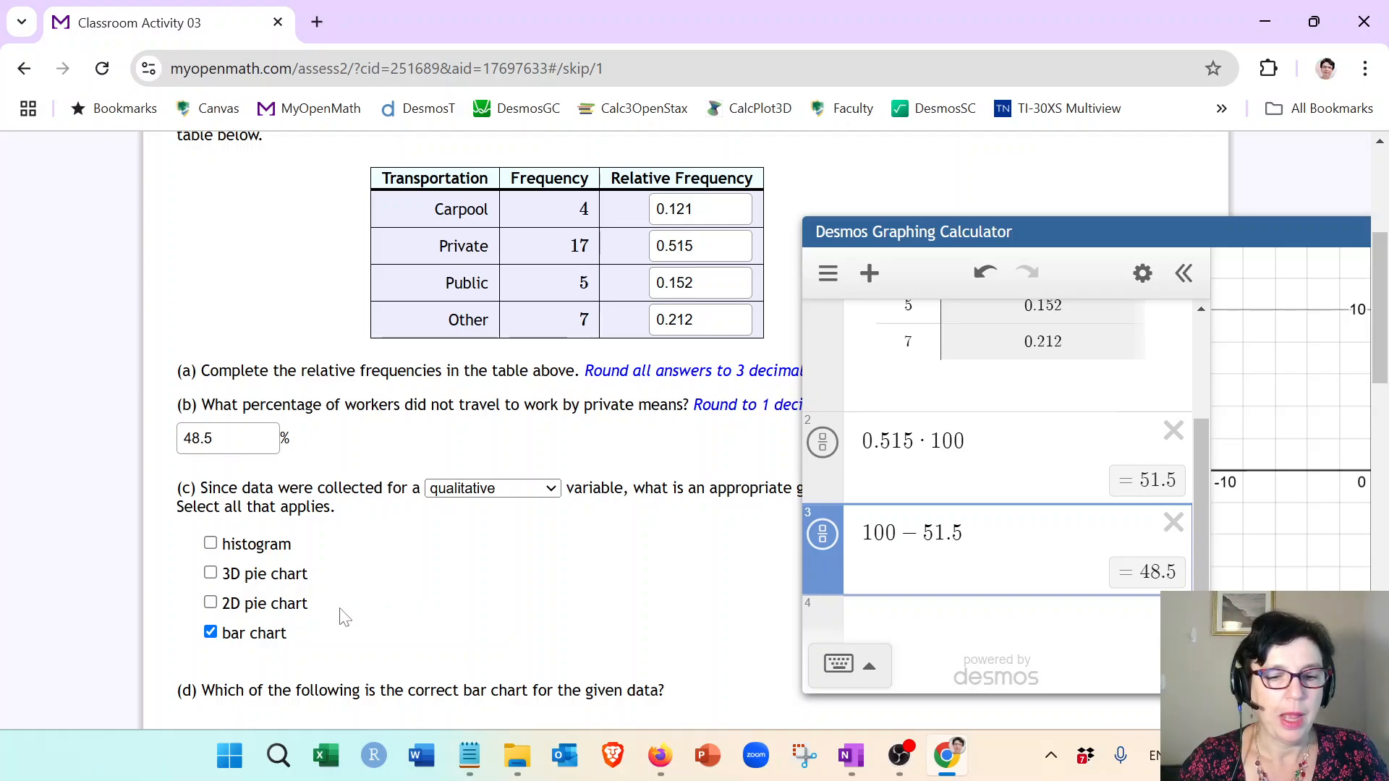
pyautogui.click(211, 605)
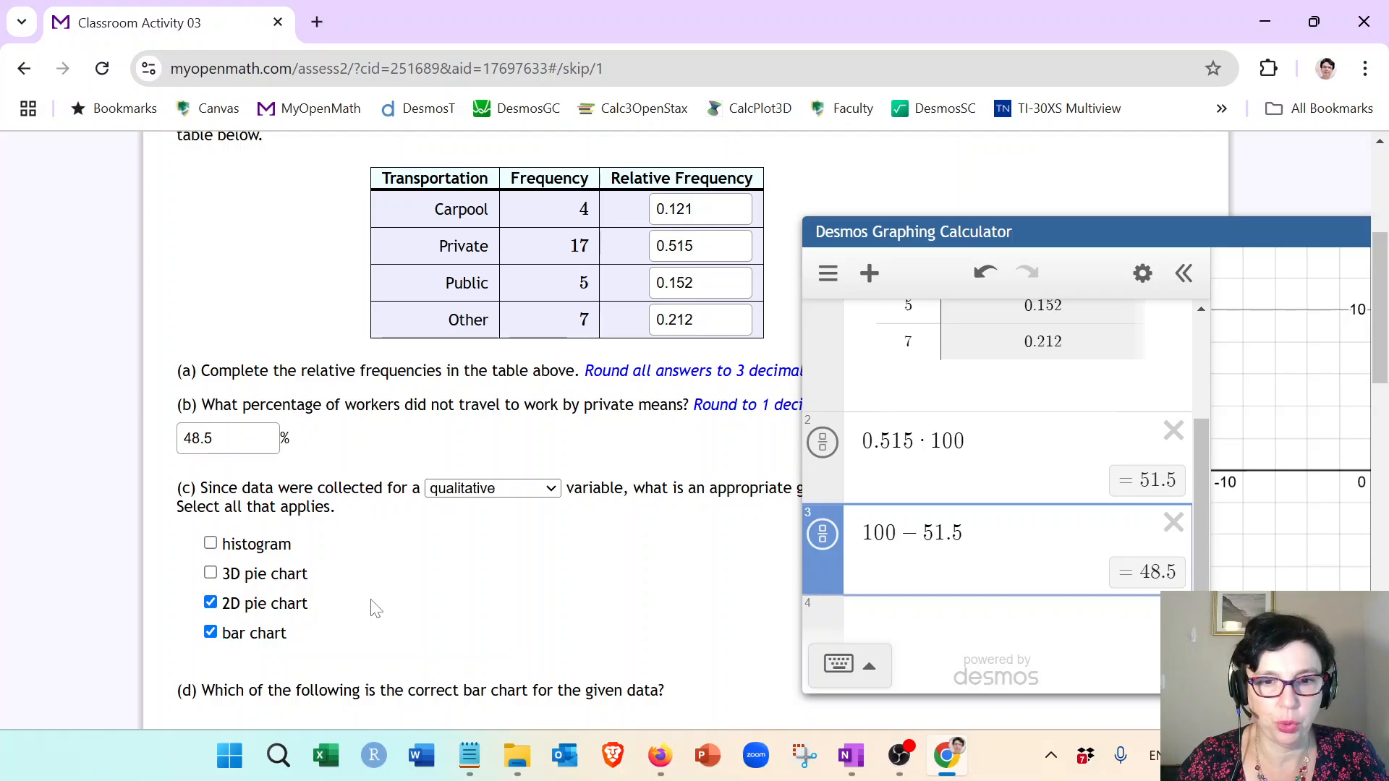
# Step: Enlarge the first bar chart option for part (d) for a closer view
pyautogui.scroll(-3, 376, 608)
pyautogui.scroll(-2, 395, 606)
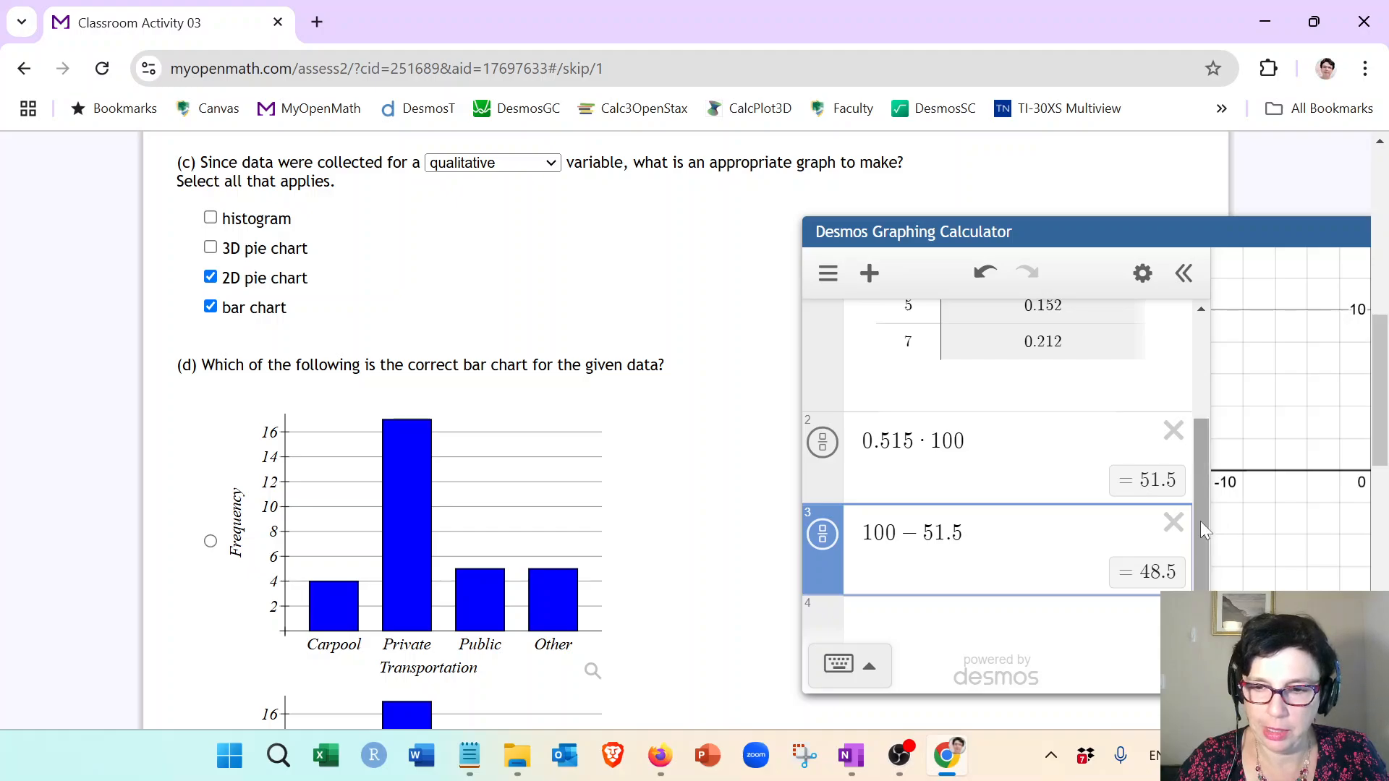
pyautogui.moveTo(1200, 521); pyautogui.dragTo(1199, 406)
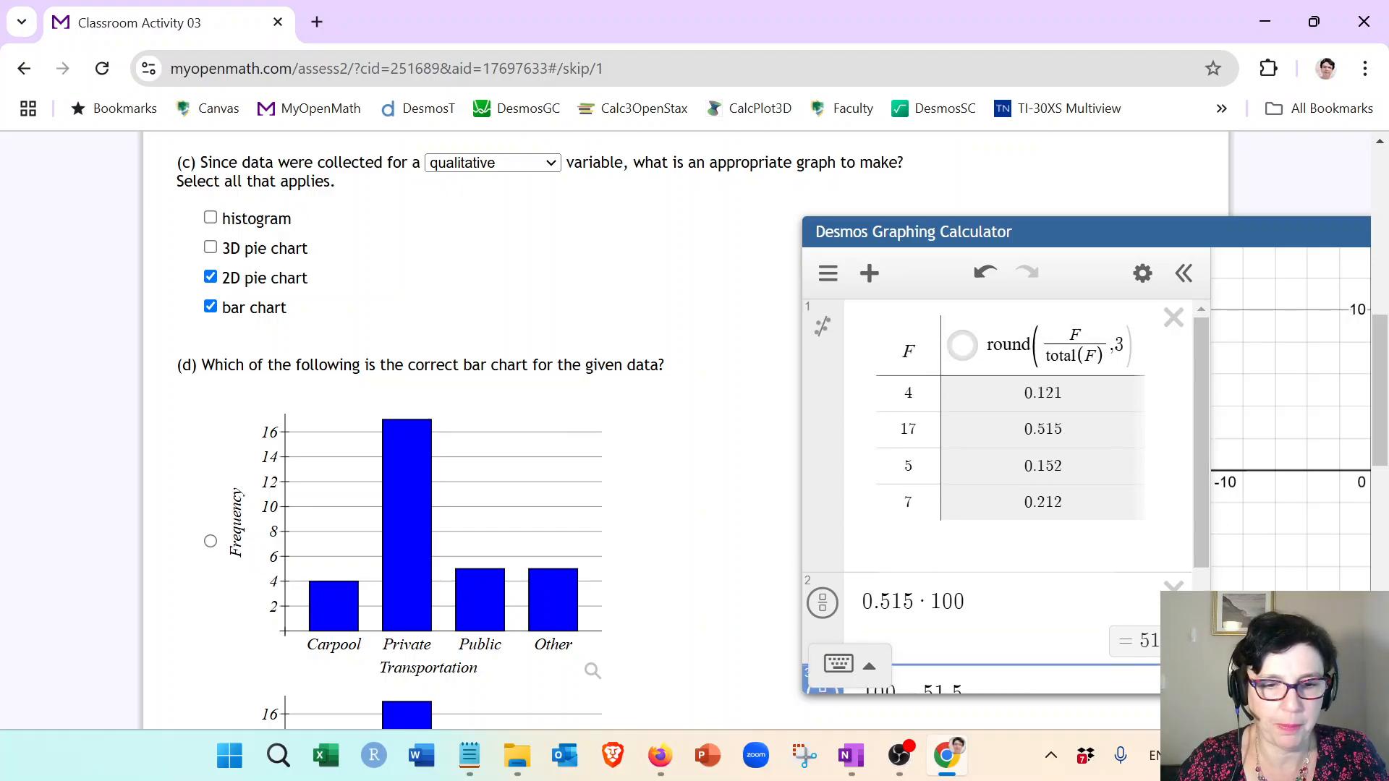
pyautogui.scroll(-1, 682, 457)
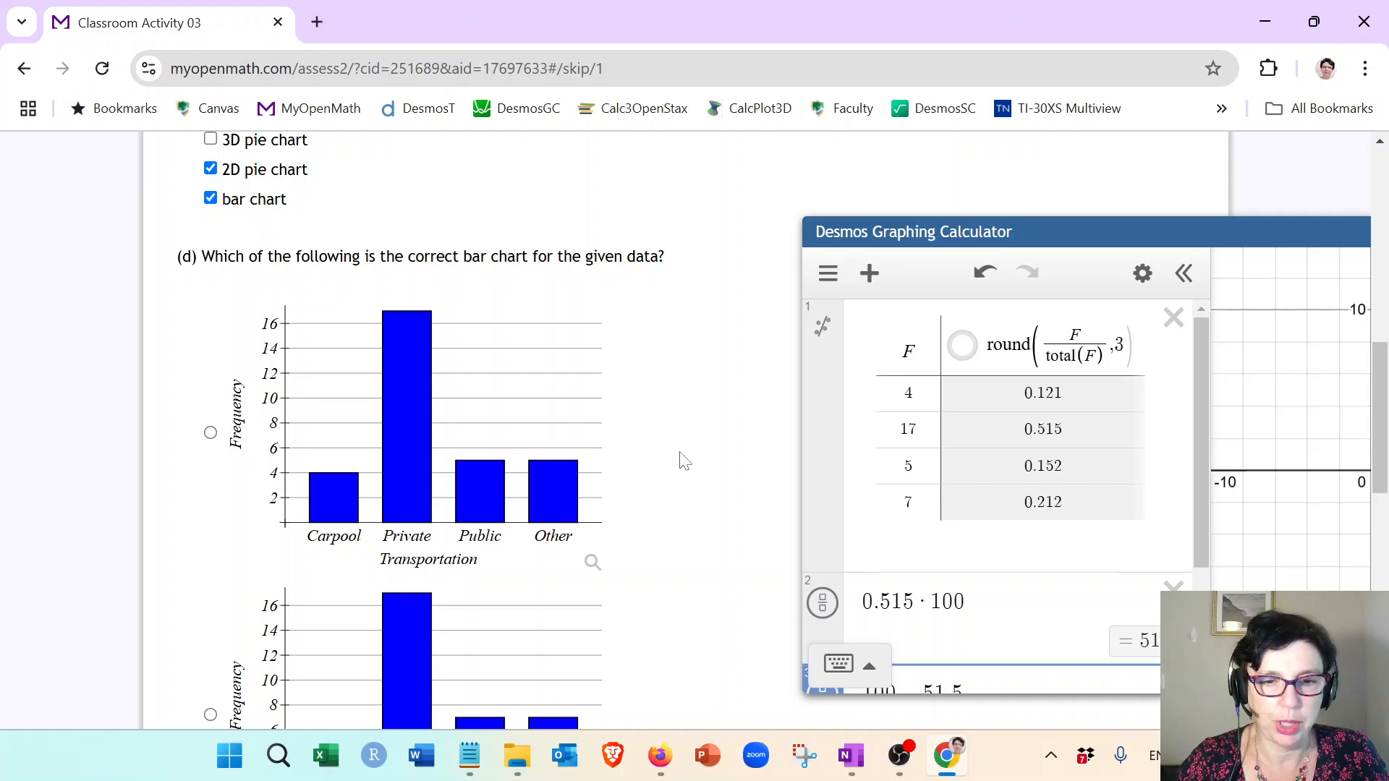
pyautogui.click(593, 569)
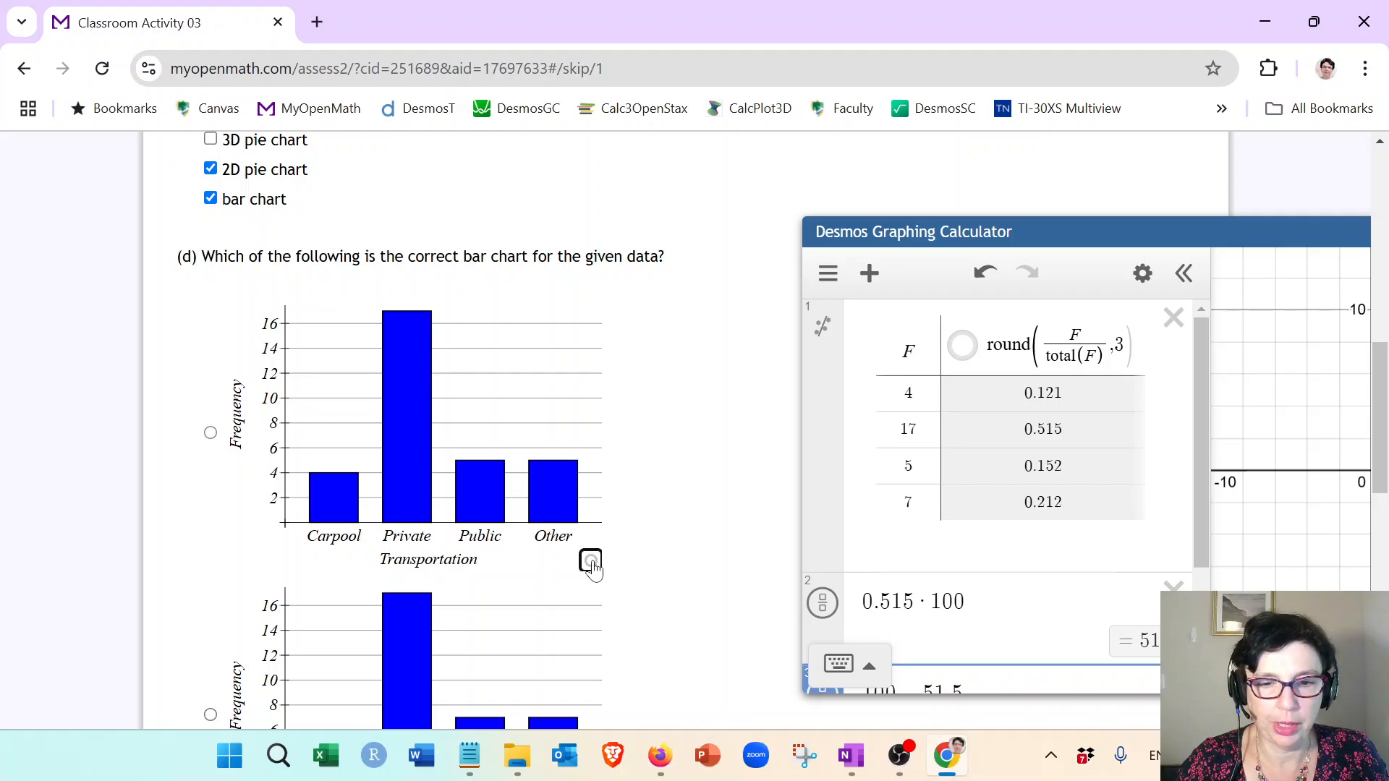
pyautogui.click(1034, 160)
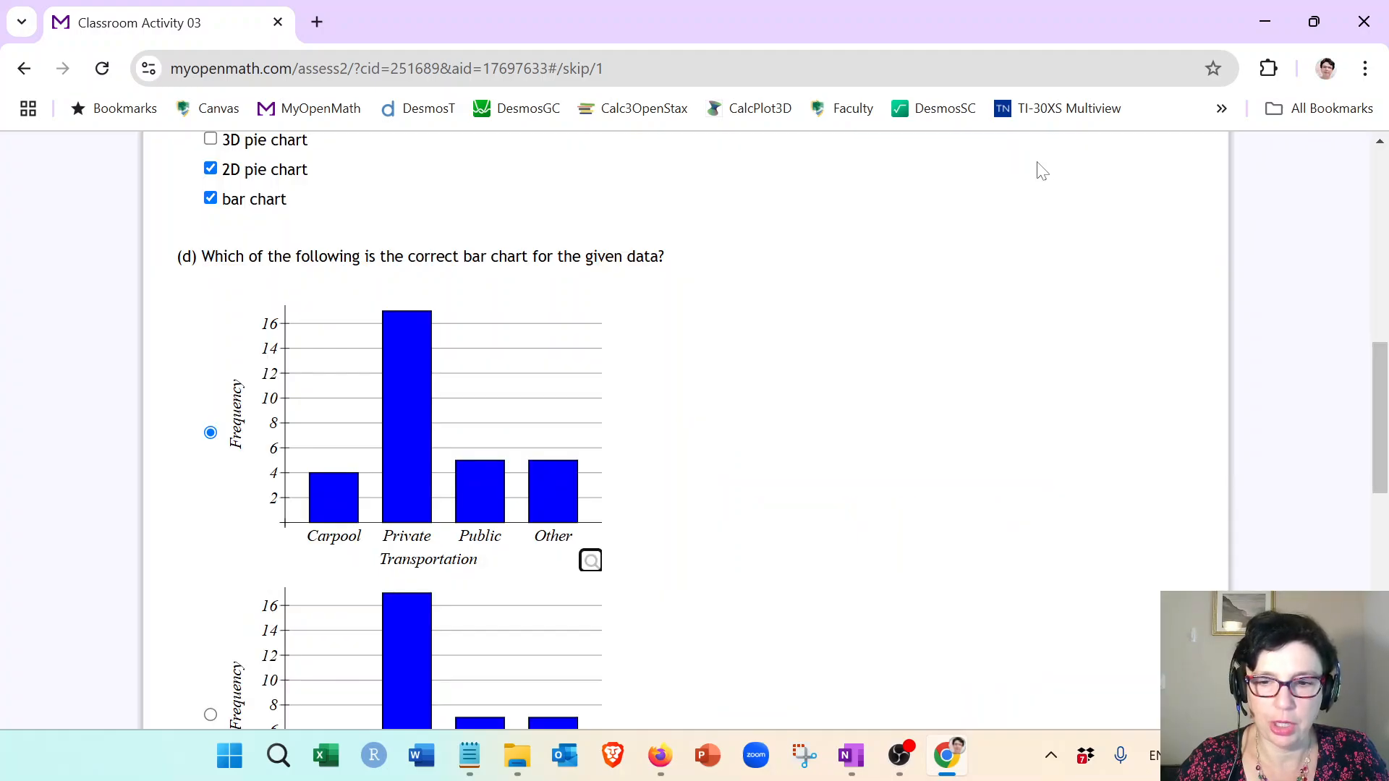
# Step: Scroll through the question to compare the table frequencies with the bar chart options for part (d)
pyautogui.scroll(6, 800, 511)
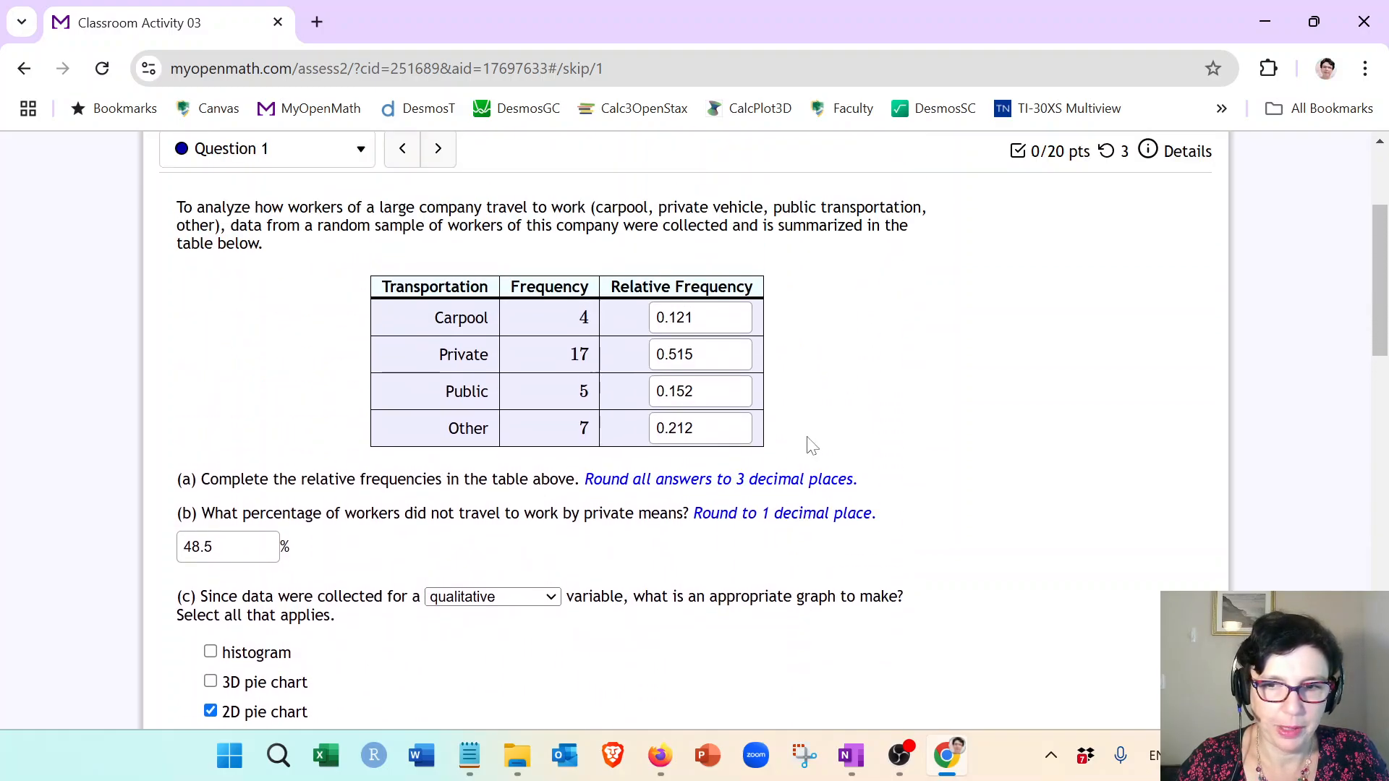
pyautogui.scroll(2, 806, 443)
pyautogui.scroll(-1, 794, 465)
pyautogui.scroll(-1, 794, 466)
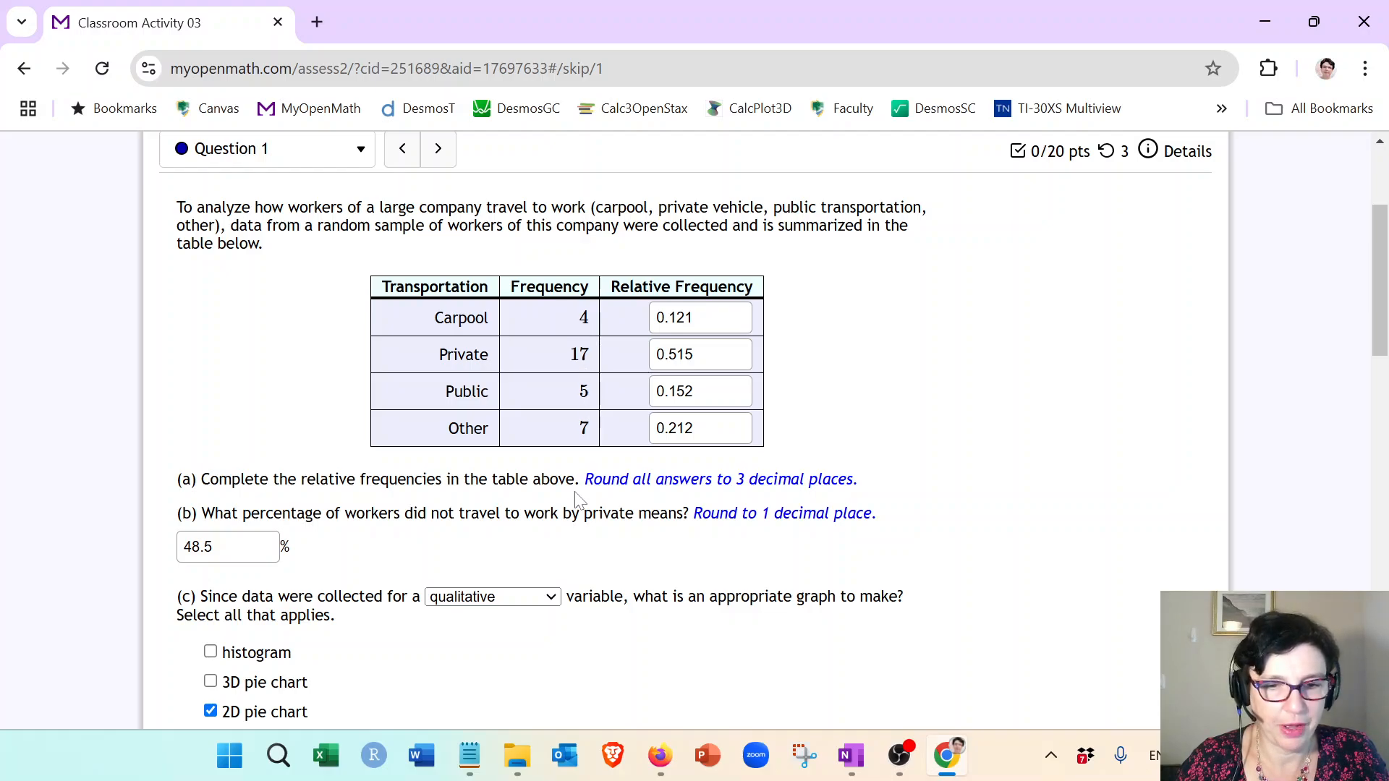
pyautogui.scroll(-6, 615, 492)
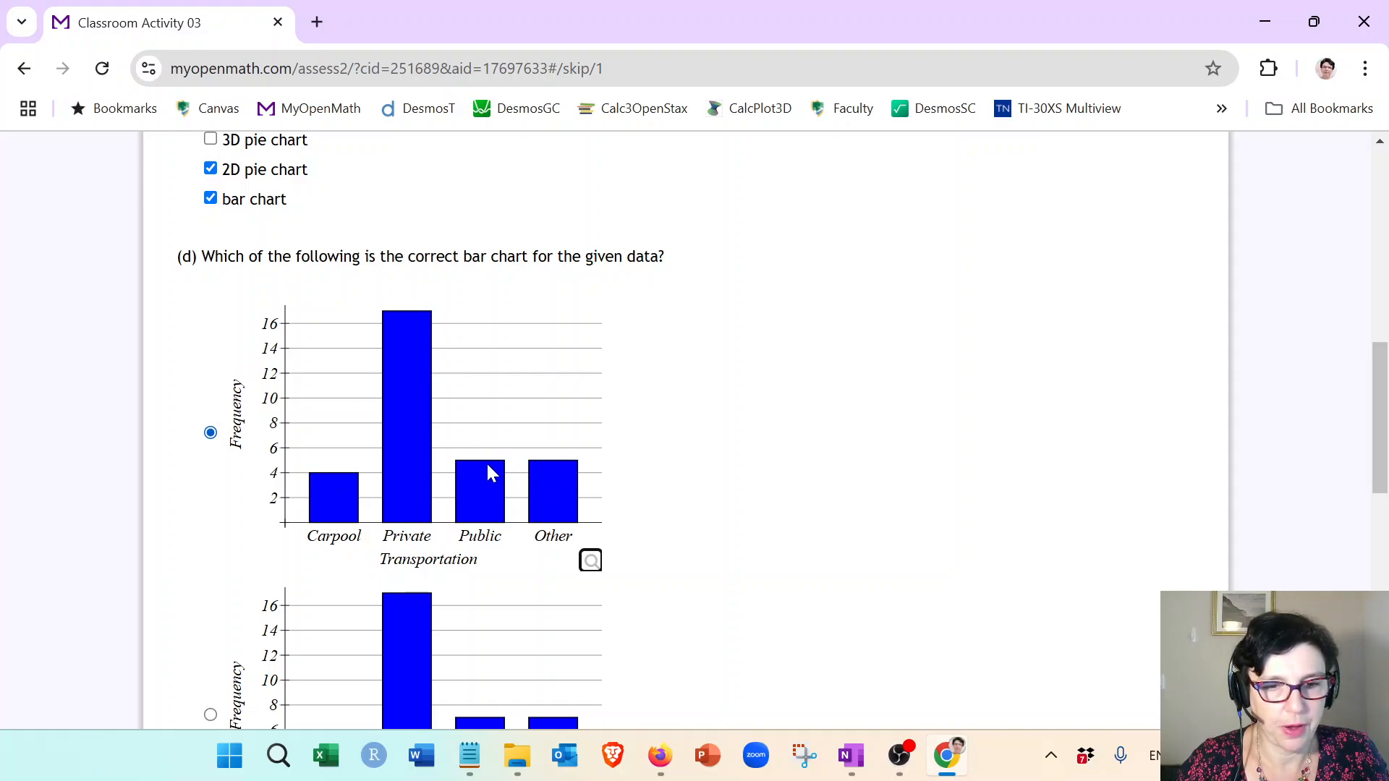
pyautogui.scroll(-4, 735, 503)
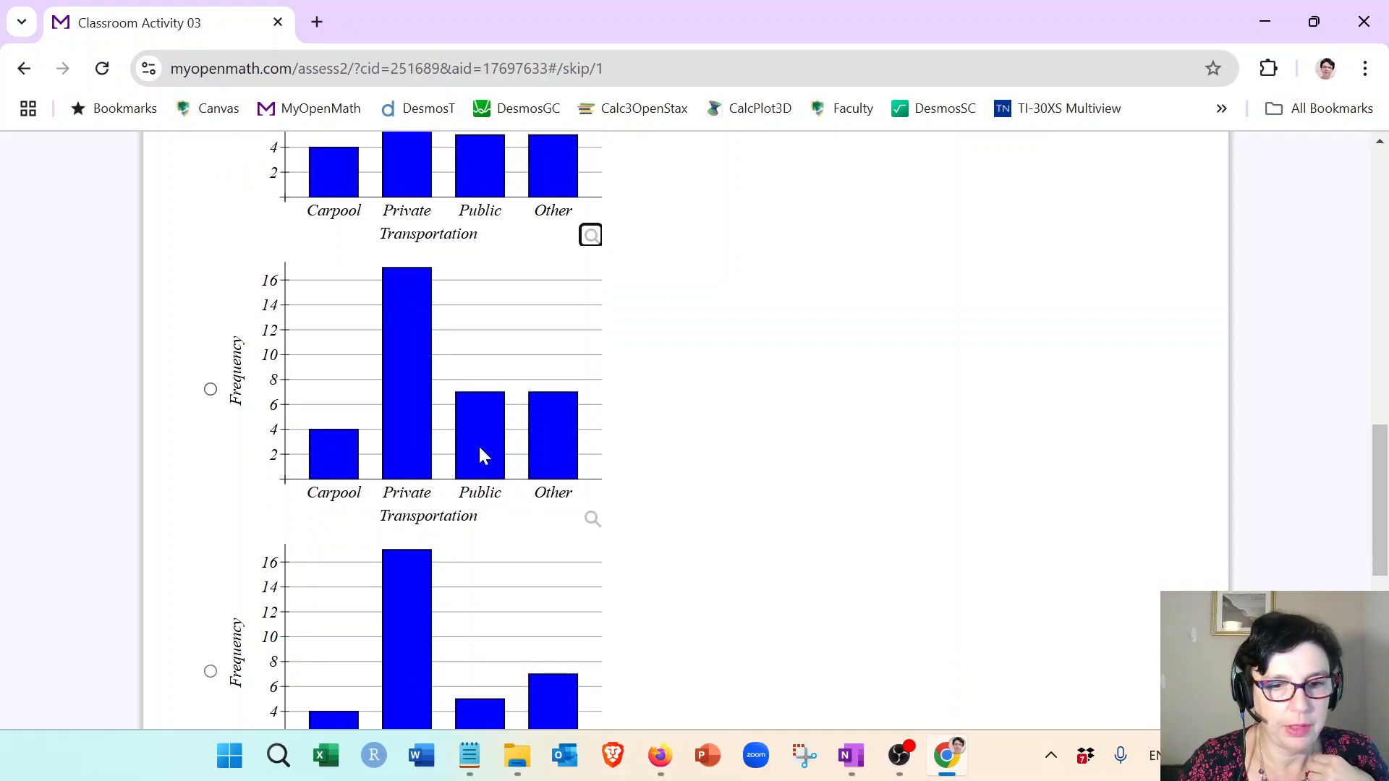
pyautogui.scroll(-3, 640, 456)
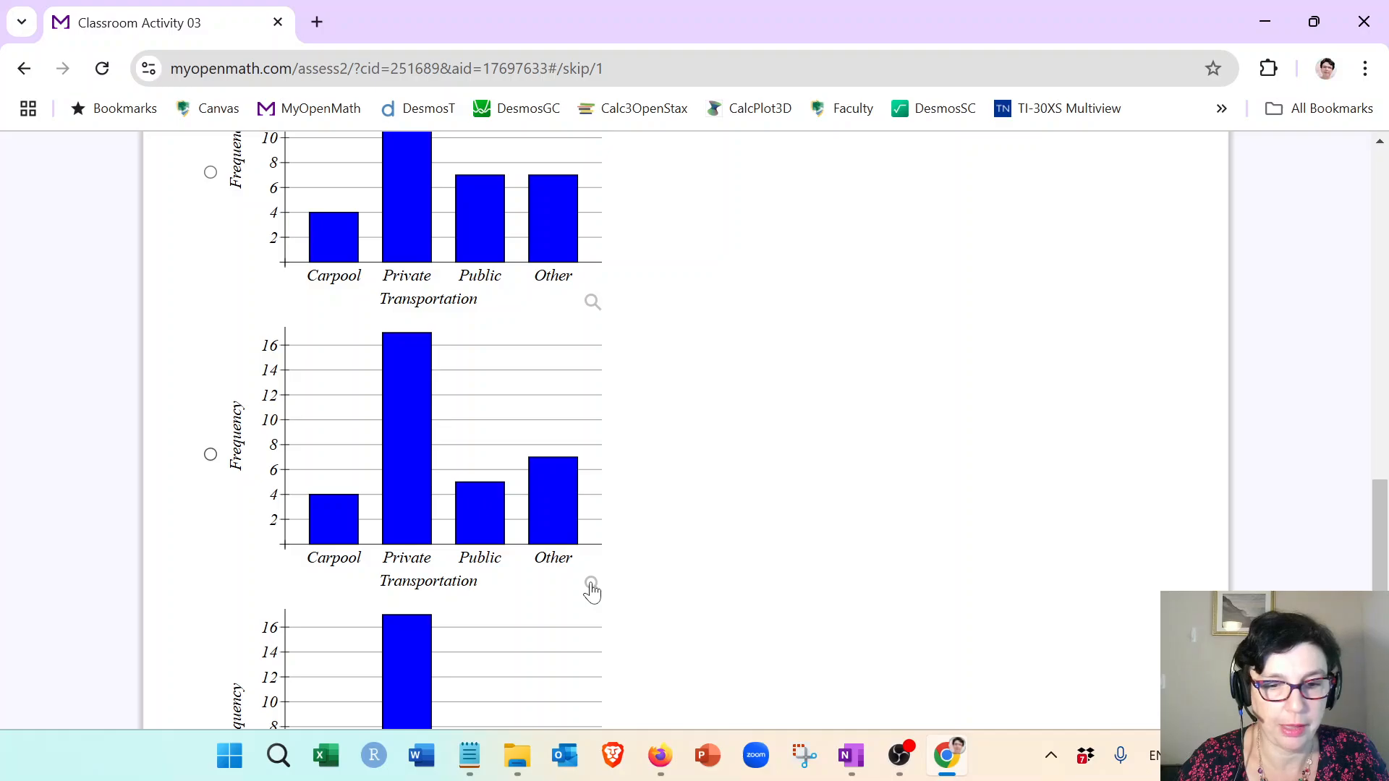
# Step: Enlarge and select the bar chart with Carpool 4, Private 17, Public 5 and Other 7 for part (d)
pyautogui.click(591, 585)
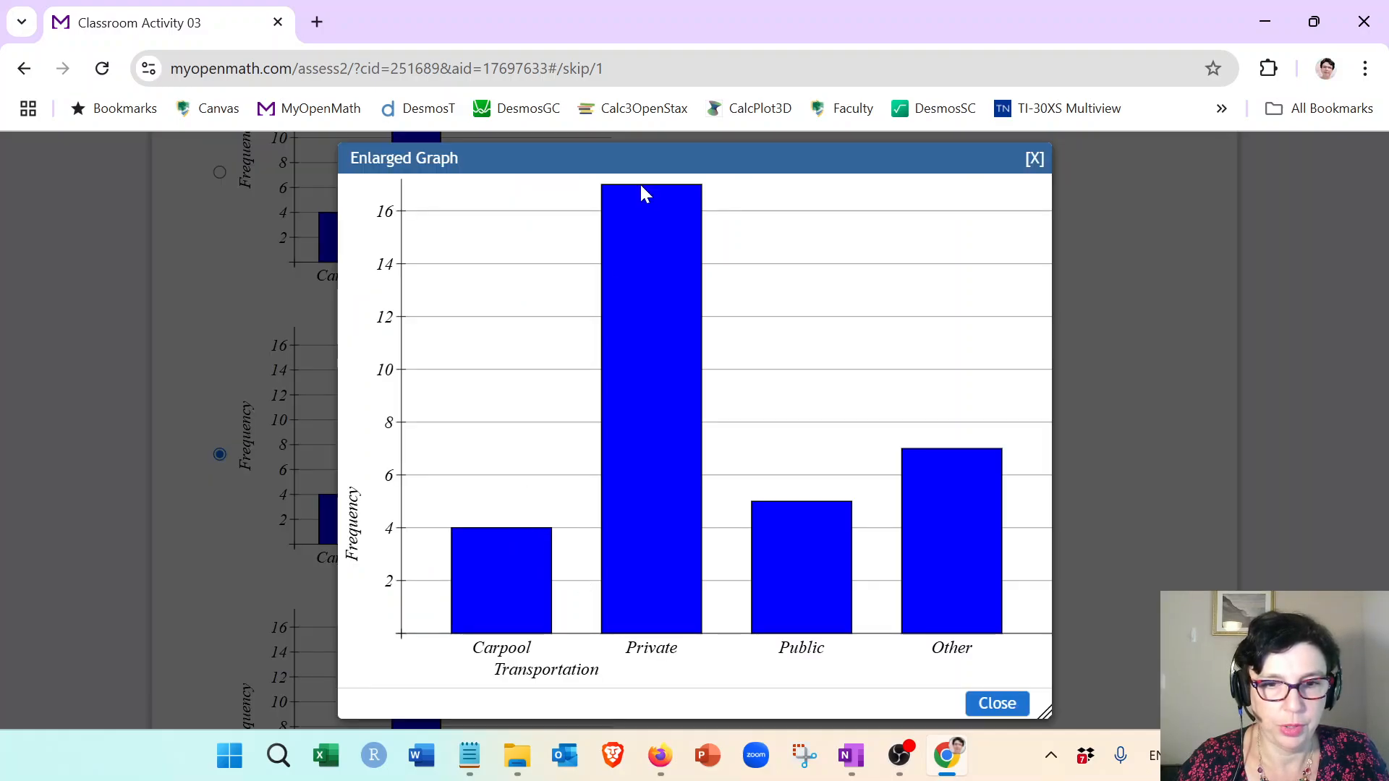
pyautogui.click(1035, 160)
pyautogui.scroll(-3, 696, 390)
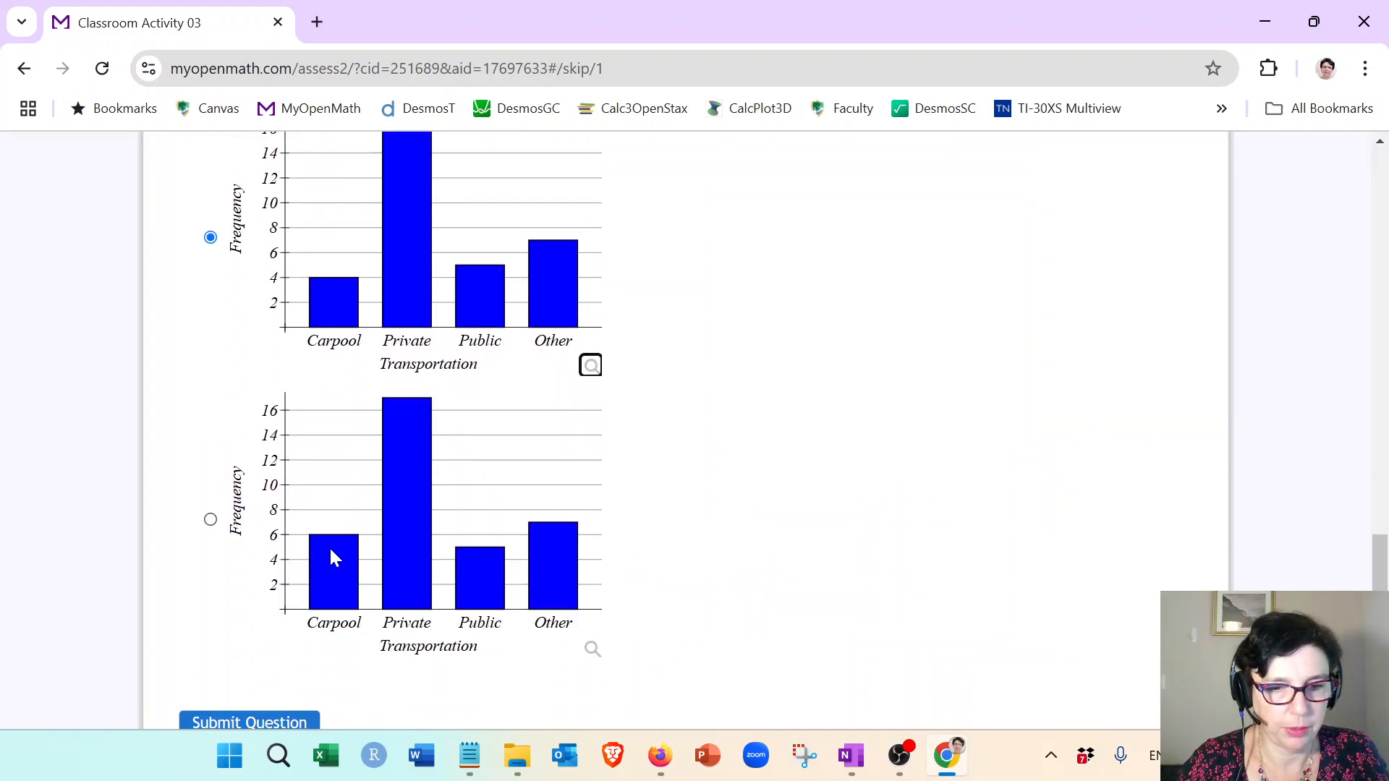
pyautogui.scroll(1, 722, 512)
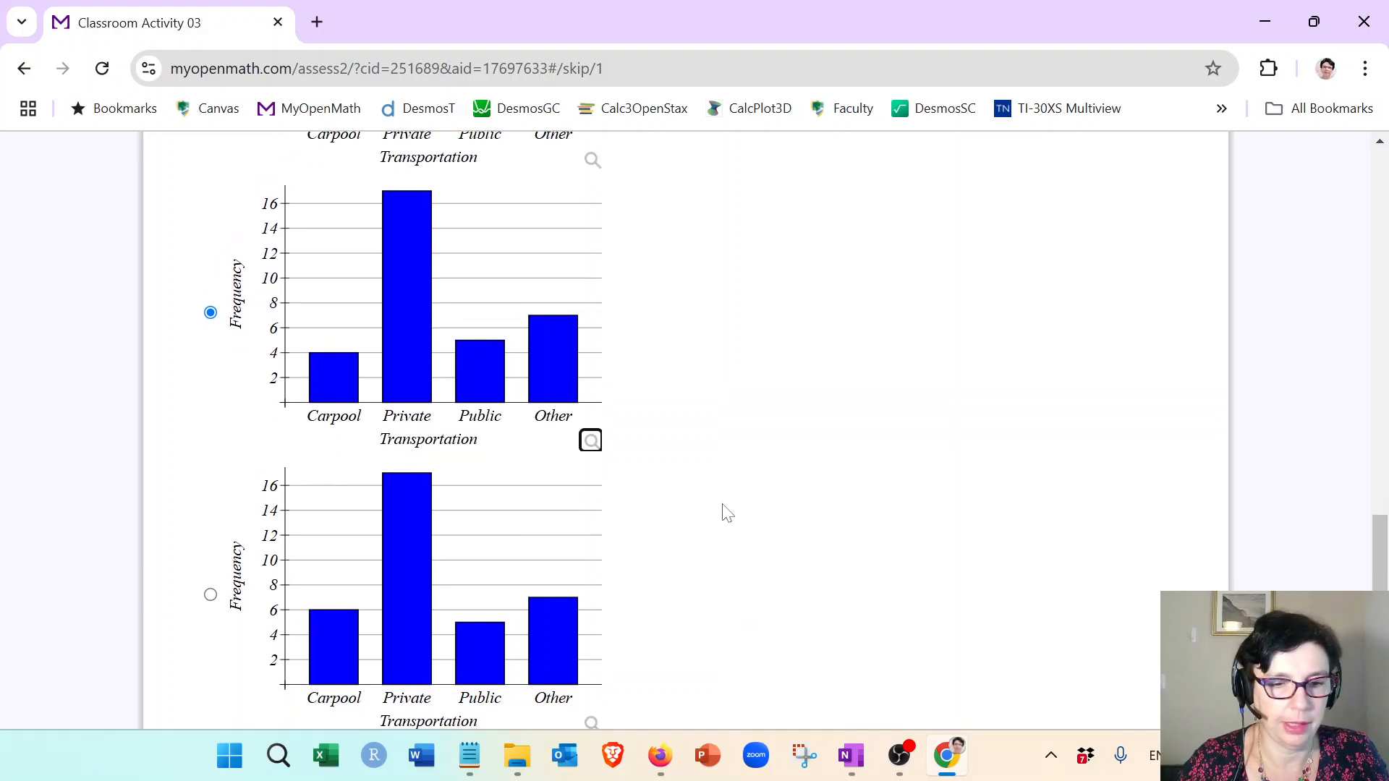